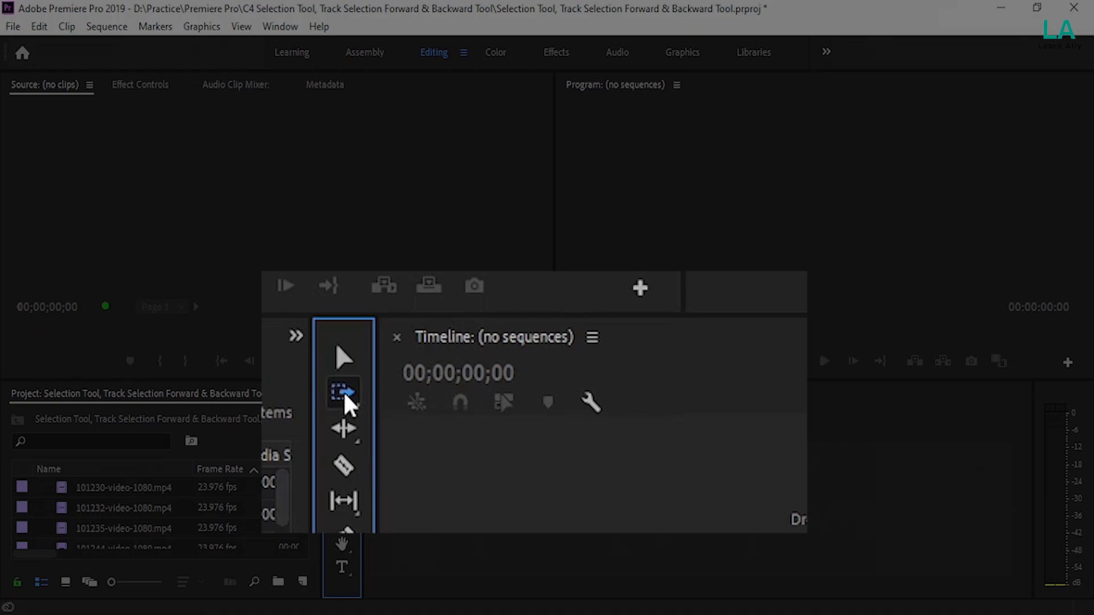
# Step: Switch to the Track Select Backward Tool and return to the Track Select Forward Tool
pyautogui.click(342, 429)
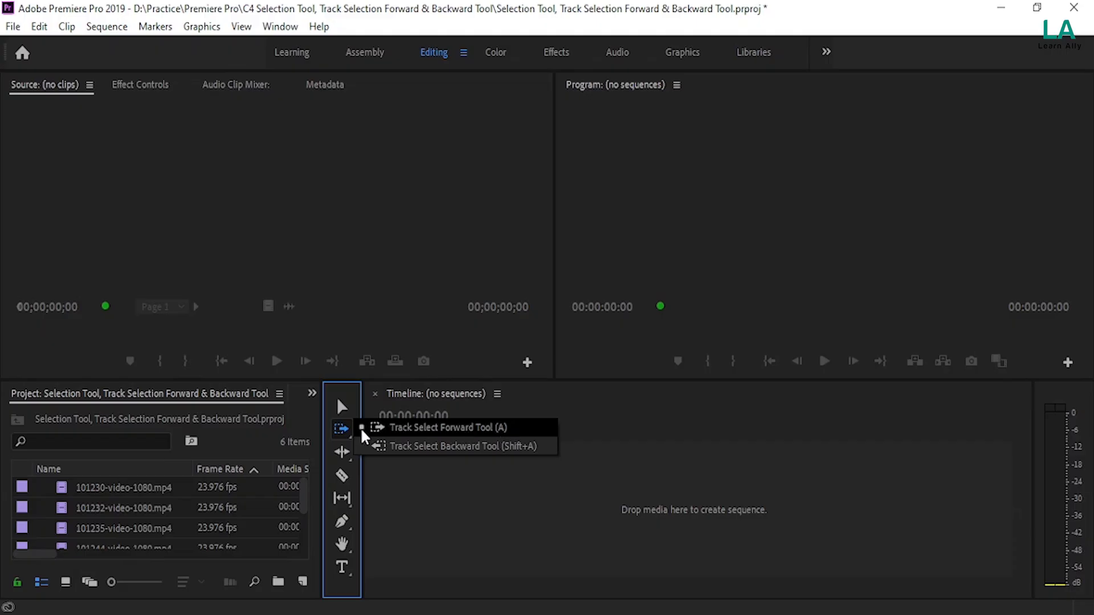
pyautogui.click(427, 449)
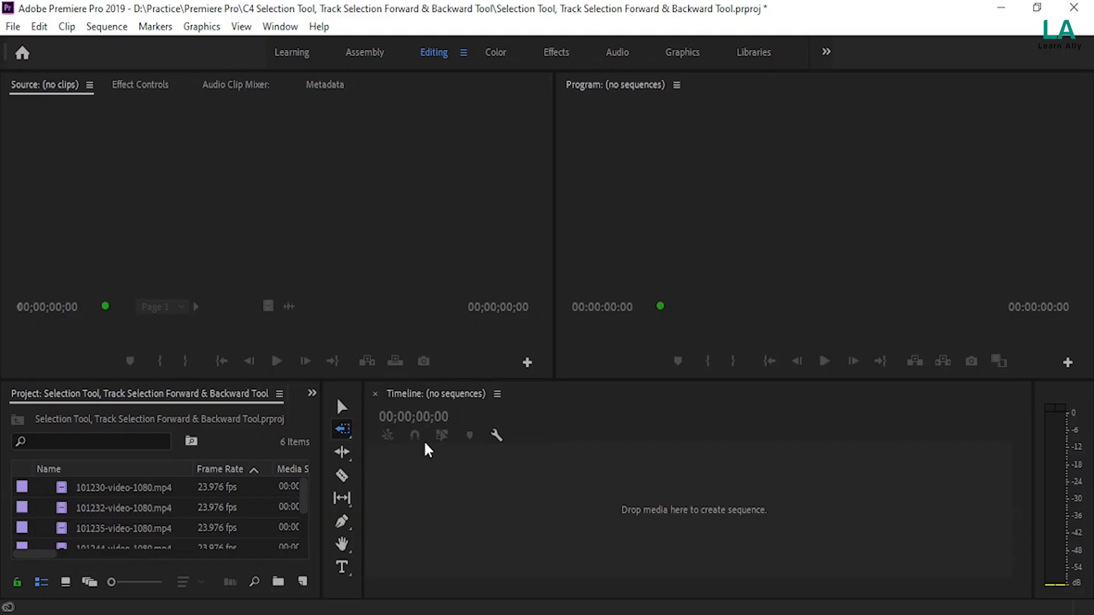
pyautogui.click(346, 428)
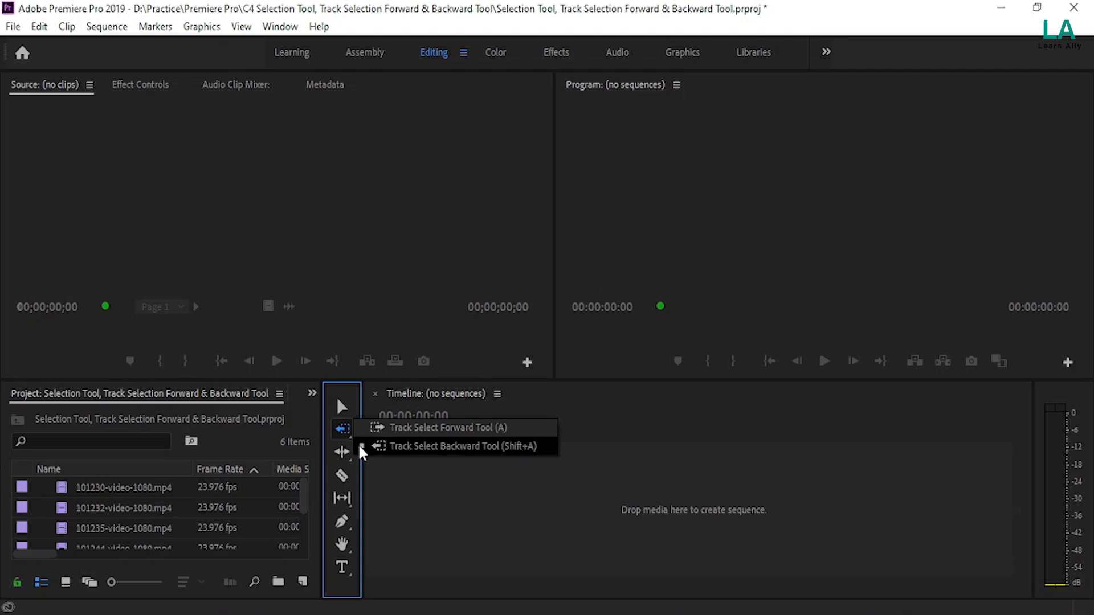
pyautogui.click(409, 426)
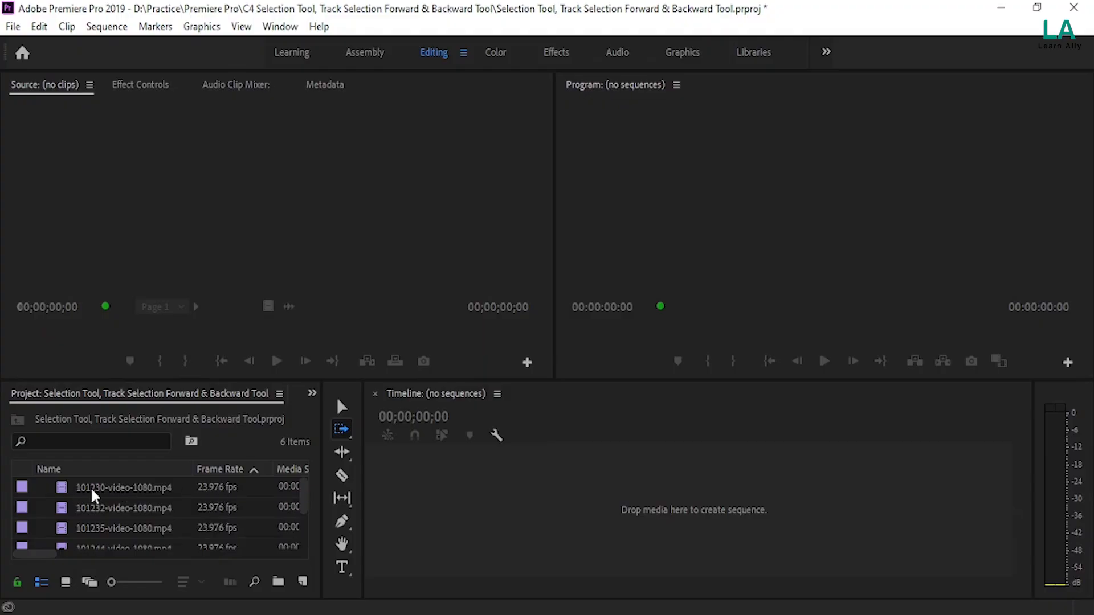
# Step: Create a sequence from 101230-video-1080.mp4 in the empty timeline and activate the Selection tool
pyautogui.moveTo(90, 487); pyautogui.dragTo(114, 501)
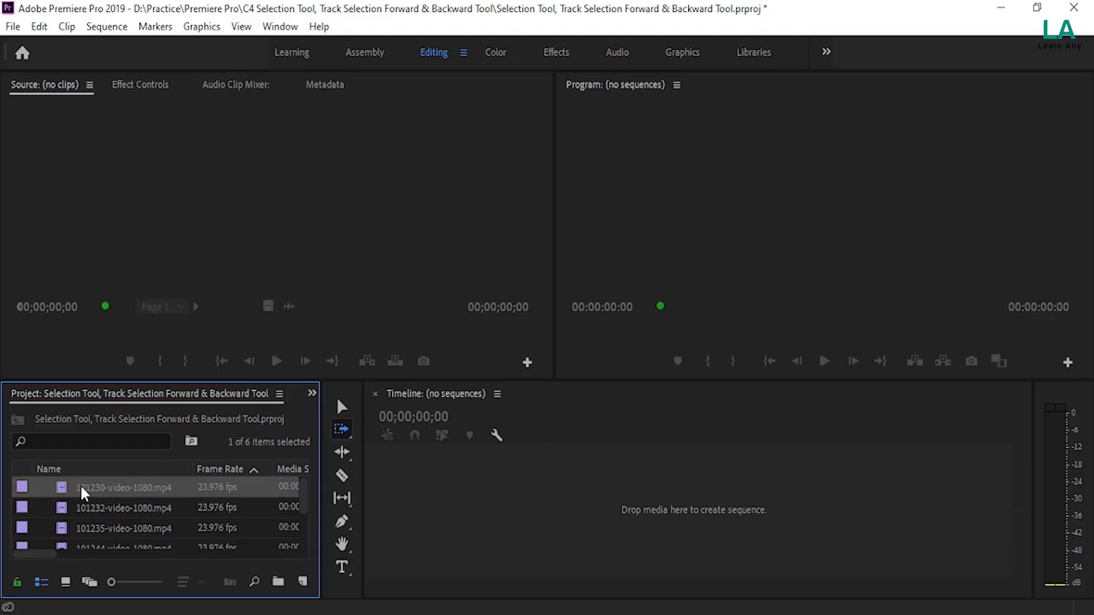
pyautogui.moveTo(80, 484); pyautogui.dragTo(304, 583)
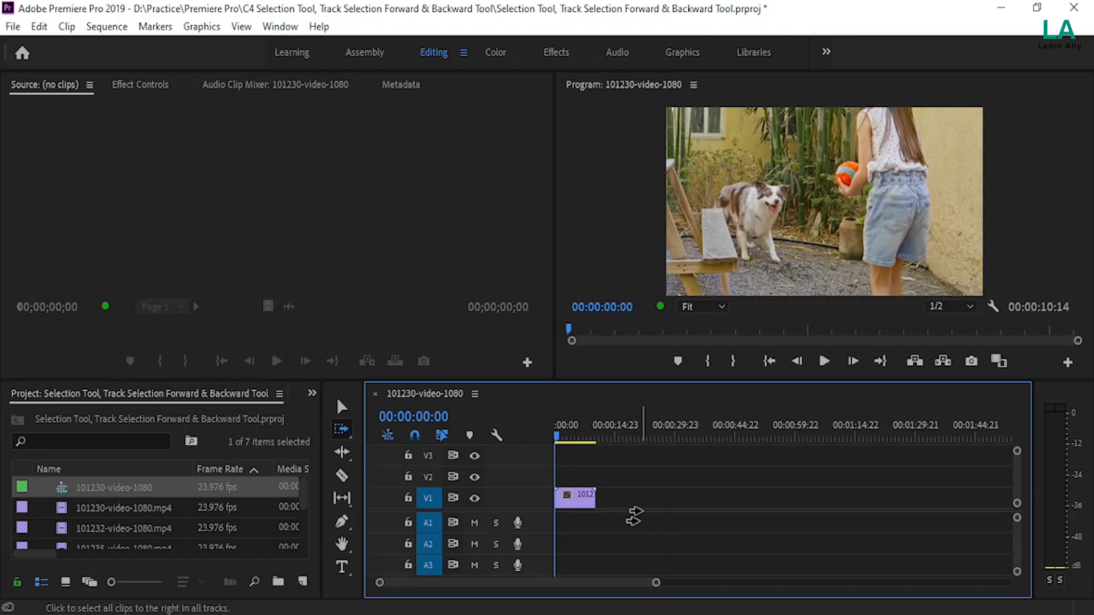
pyautogui.click(342, 408)
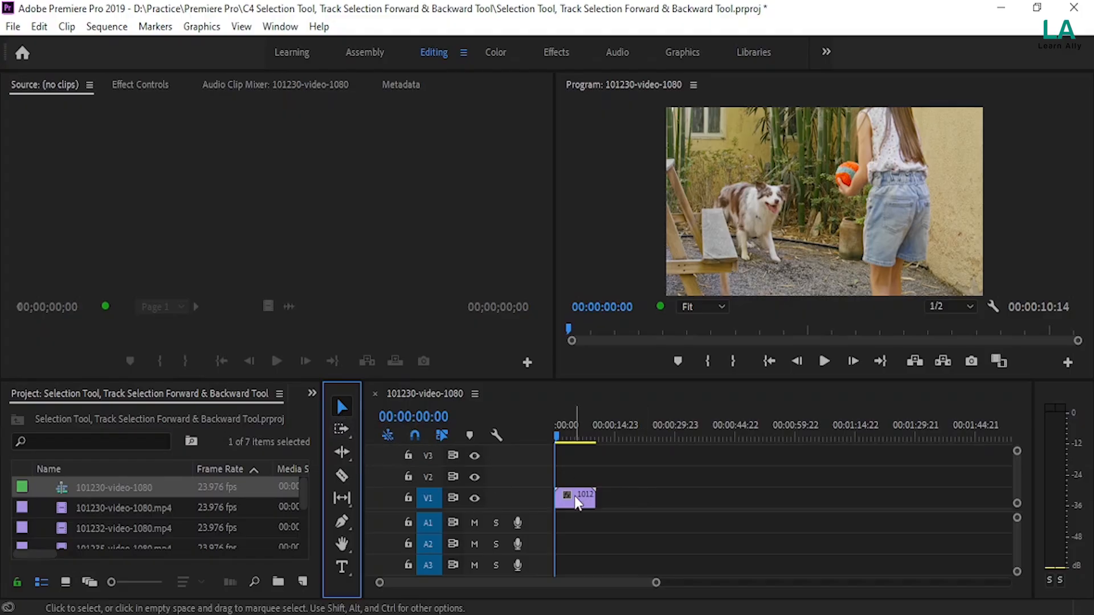
# Step: Move the clip further along track V1 and return it to the start of the sequence
pyautogui.moveTo(575, 496); pyautogui.dragTo(644, 505)
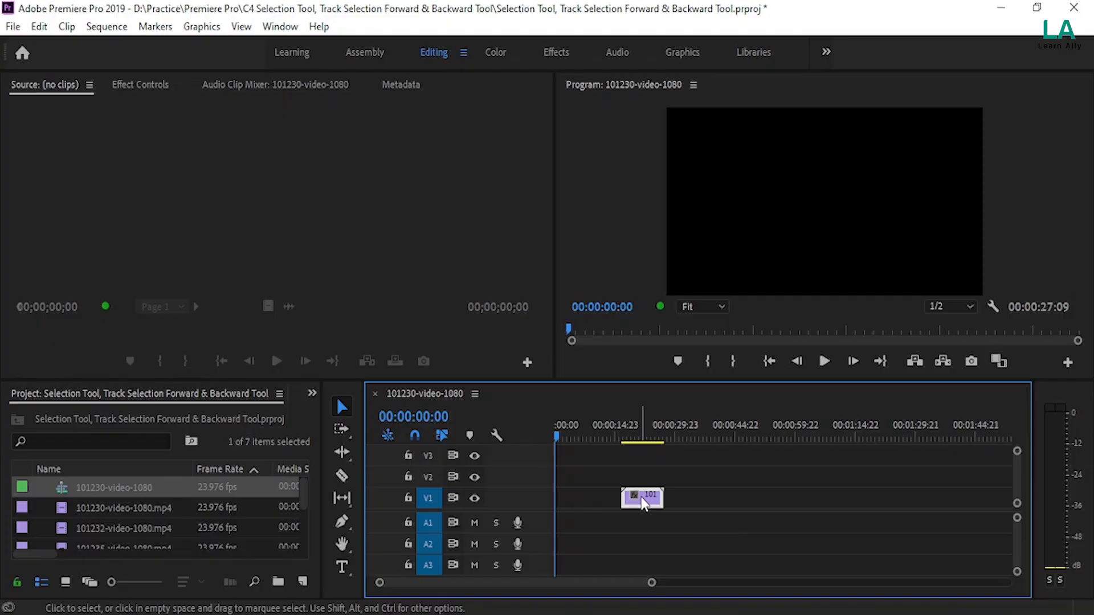
pyautogui.moveTo(644, 504); pyautogui.dragTo(577, 502)
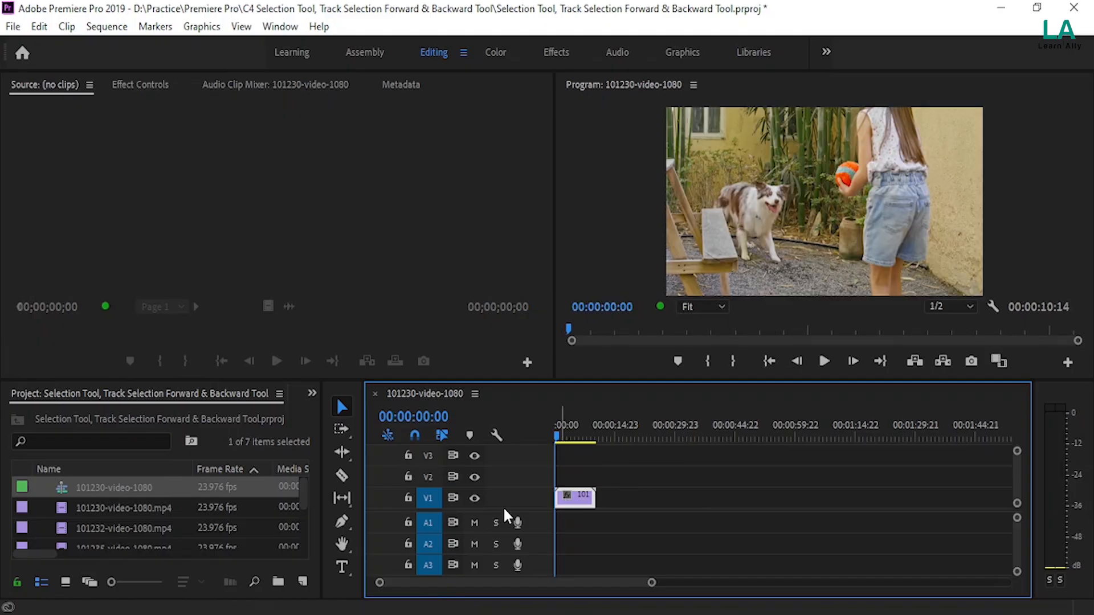
# Step: Open 101230-video-1080.mp4 in the Source Monitor and mark a range of about 3 seconds with its Out point at 00:00:06:11
pyautogui.doubleClick(59, 505)
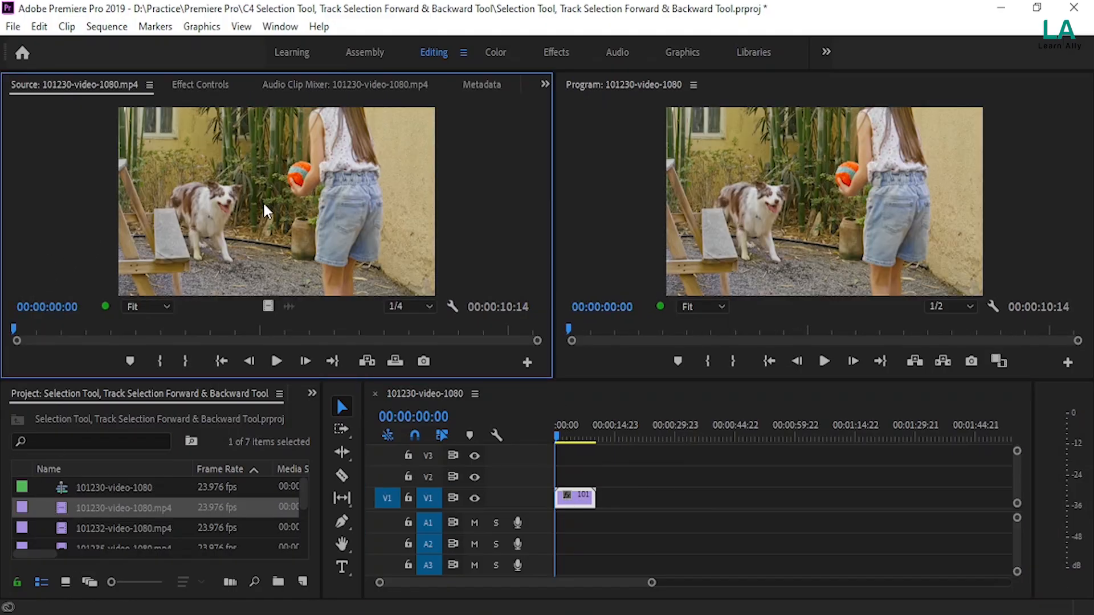
pyautogui.moveTo(14, 331); pyautogui.dragTo(332, 328)
pyautogui.click(160, 361)
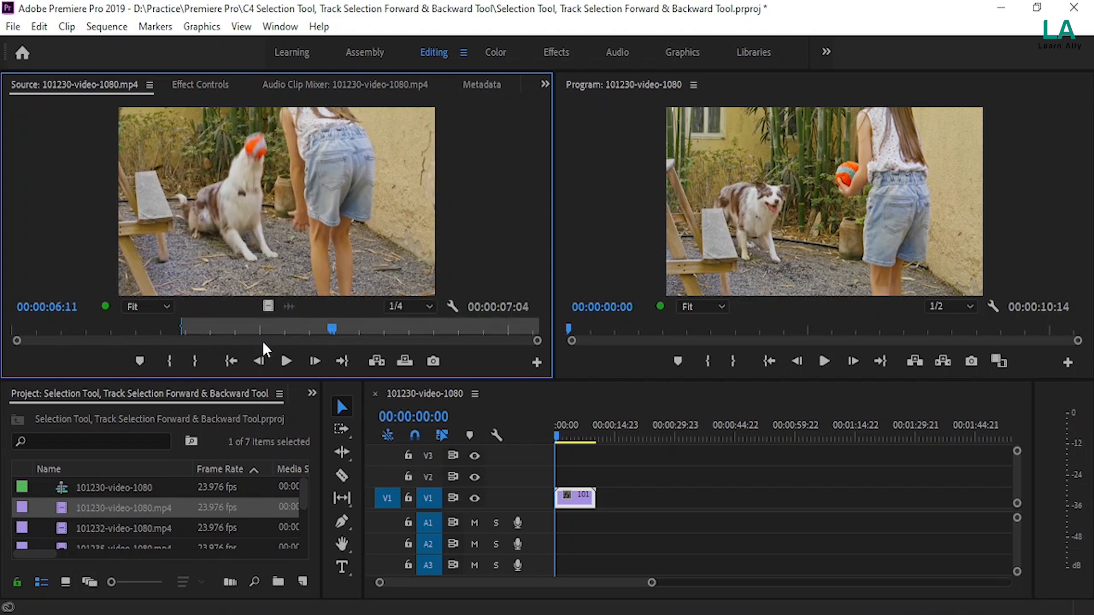
pyautogui.click(196, 362)
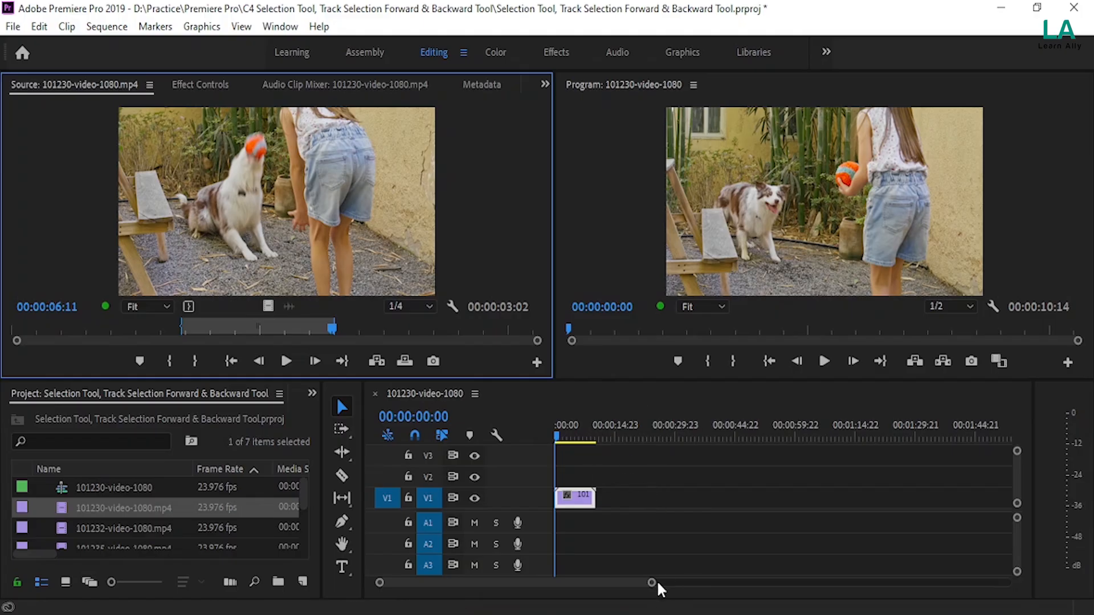
# Step: Trim the end of the V1 clip back to about 00:00:07:00
pyautogui.moveTo(650, 582); pyautogui.dragTo(574, 599)
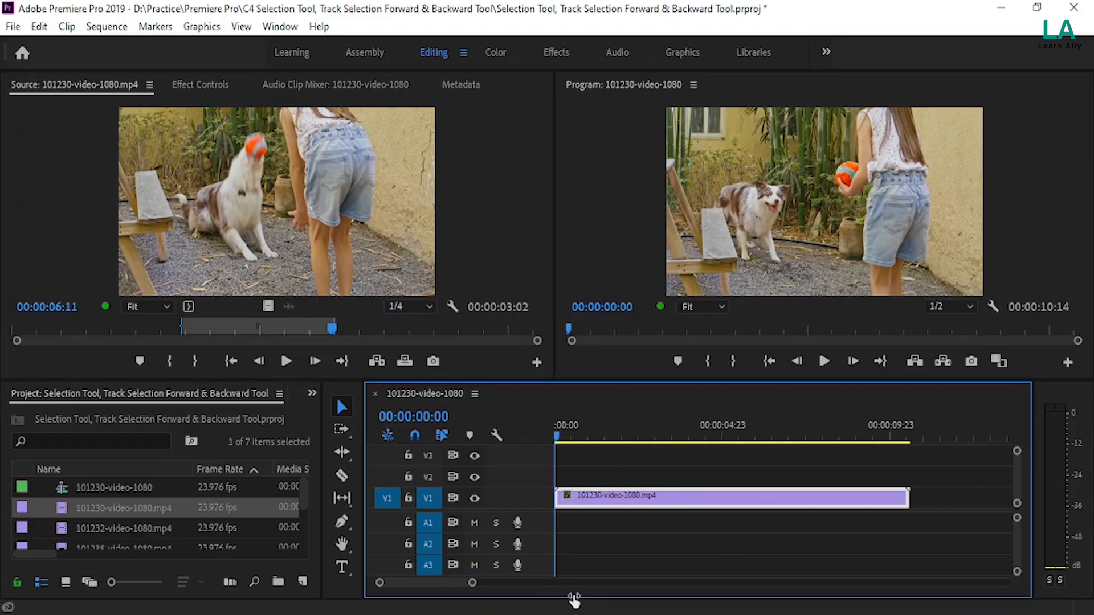
pyautogui.click(905, 542)
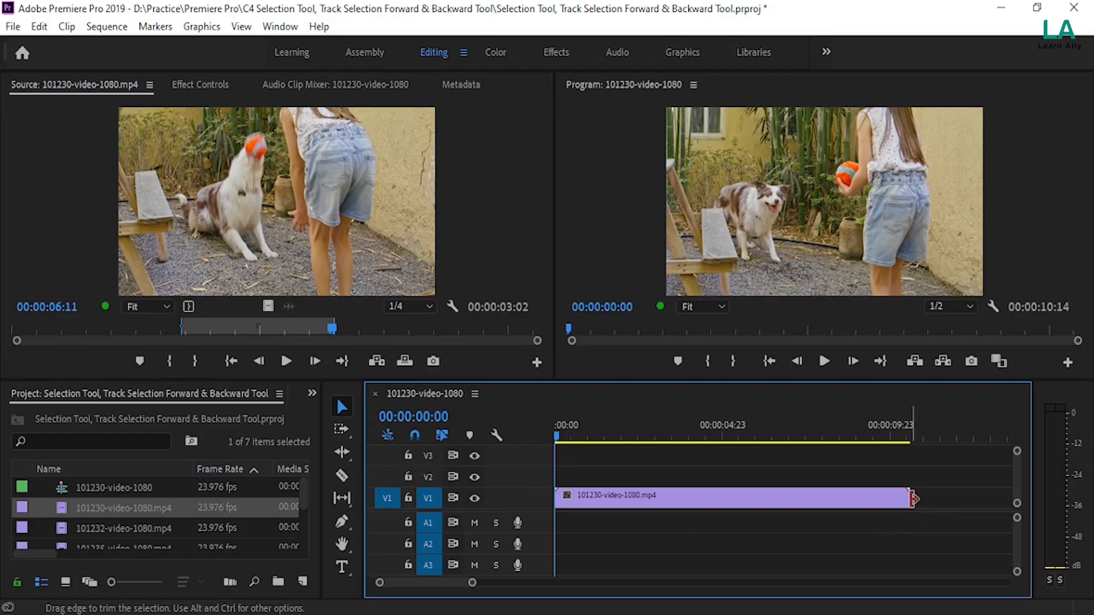
pyautogui.moveTo(912, 498); pyautogui.dragTo(791, 500)
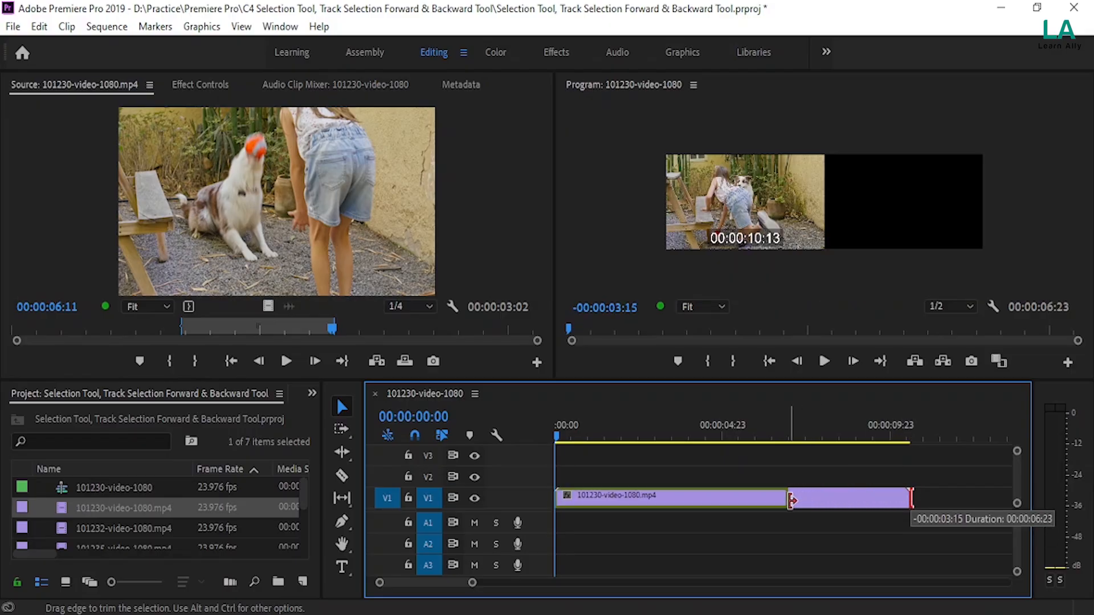
pyautogui.moveTo(792, 500); pyautogui.dragTo(794, 500)
pyautogui.moveTo(791, 500); pyautogui.dragTo(792, 501)
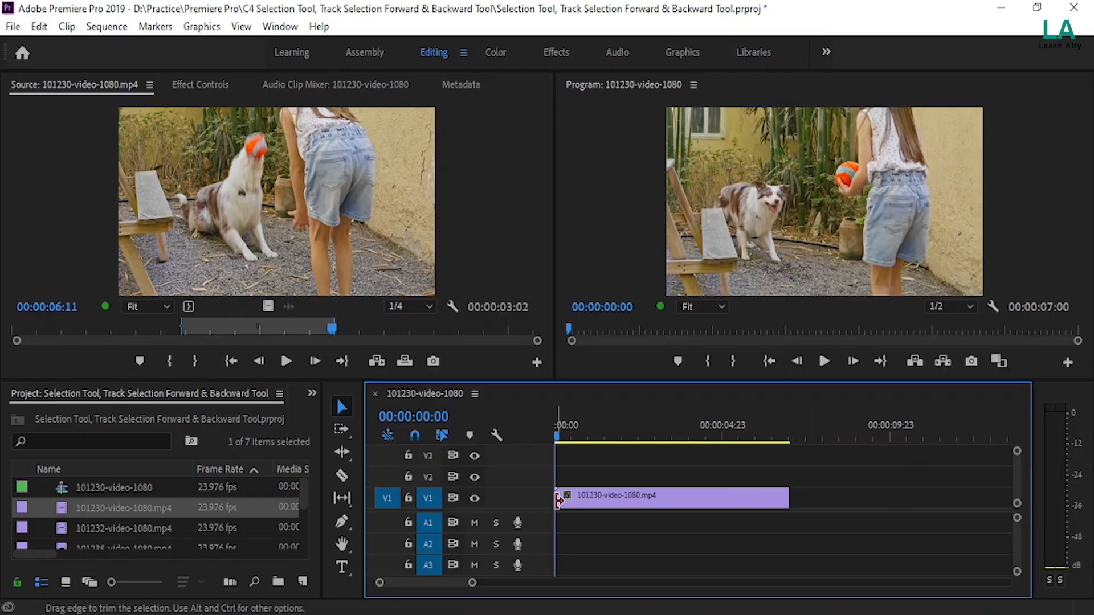
# Step: Trim about three seconds off the V1 clip's start and move the clip to the sequence start, with the playhead at 00:00:04:13
pyautogui.moveTo(559, 499); pyautogui.dragTo(663, 506)
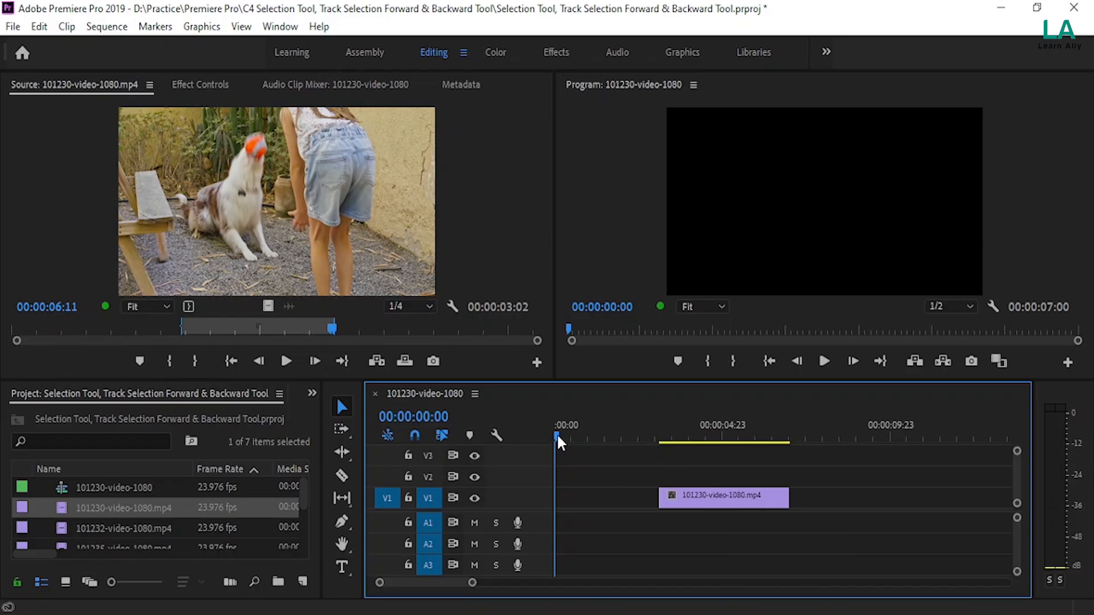
pyautogui.moveTo(556, 433); pyautogui.dragTo(710, 450)
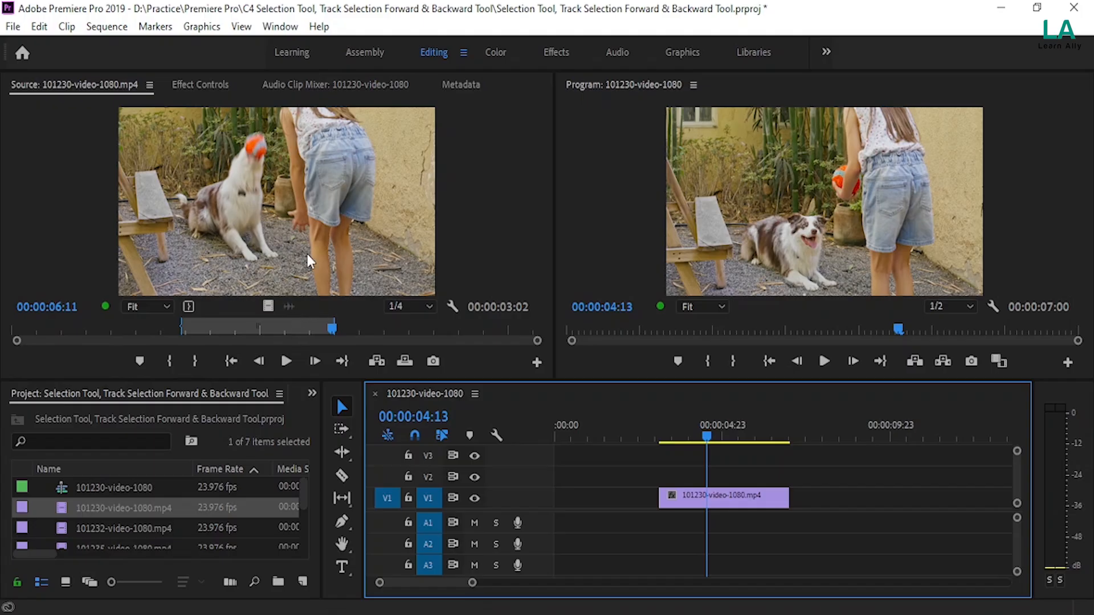
pyautogui.moveTo(675, 500); pyautogui.dragTo(595, 501)
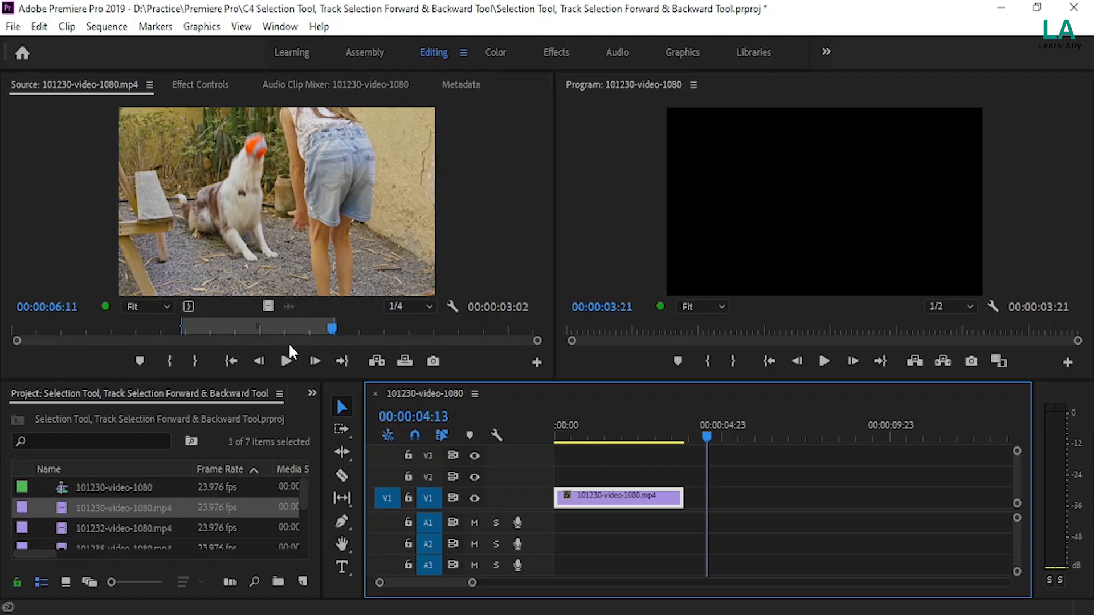
# Step: Place the marked source range on V1 after the first clip and extend it from the playhead to about 00:00:11:20
pyautogui.moveTo(259, 214); pyautogui.dragTo(795, 513)
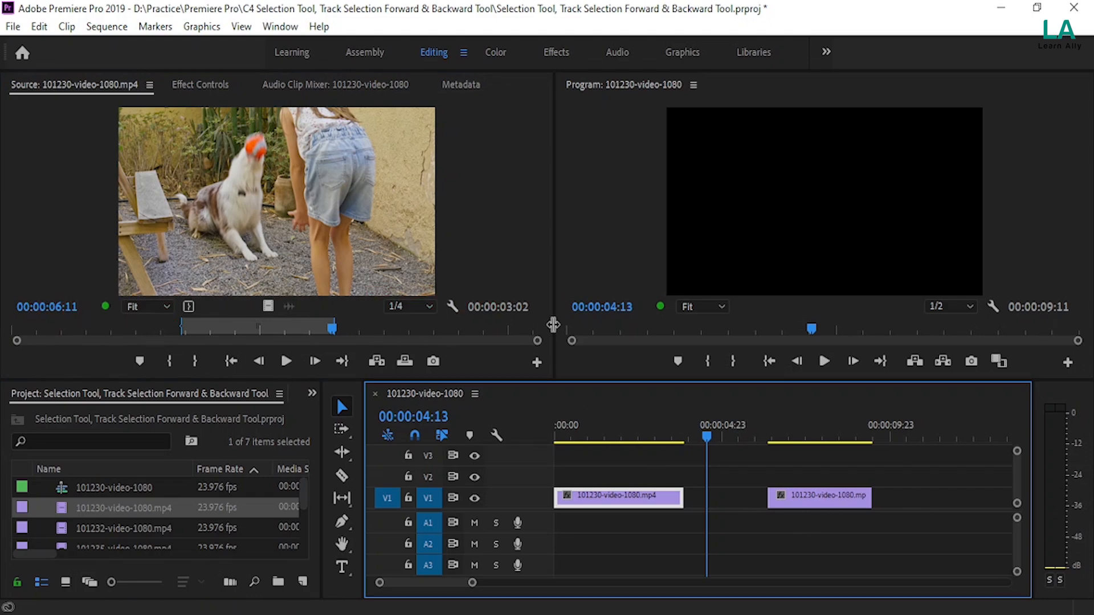
pyautogui.moveTo(874, 496); pyautogui.dragTo(957, 496)
pyautogui.moveTo(766, 496); pyautogui.dragTo(708, 495)
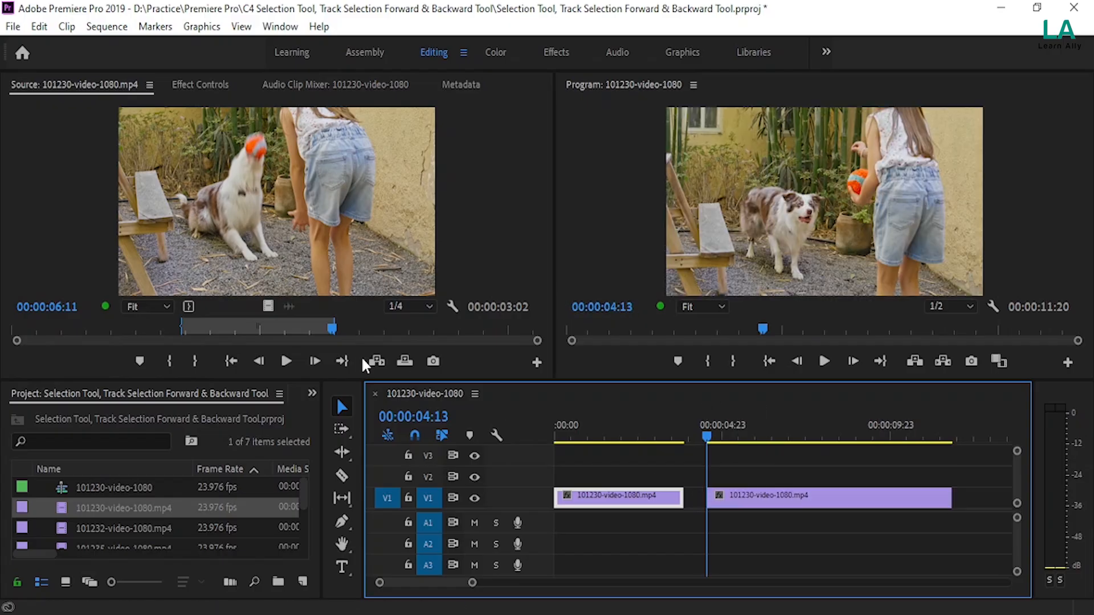
# Step: Clear the source In and Out points, mark a new In point at 00:00:08:16, and place that range on V3 above the second clip
pyautogui.rightClick(286, 320)
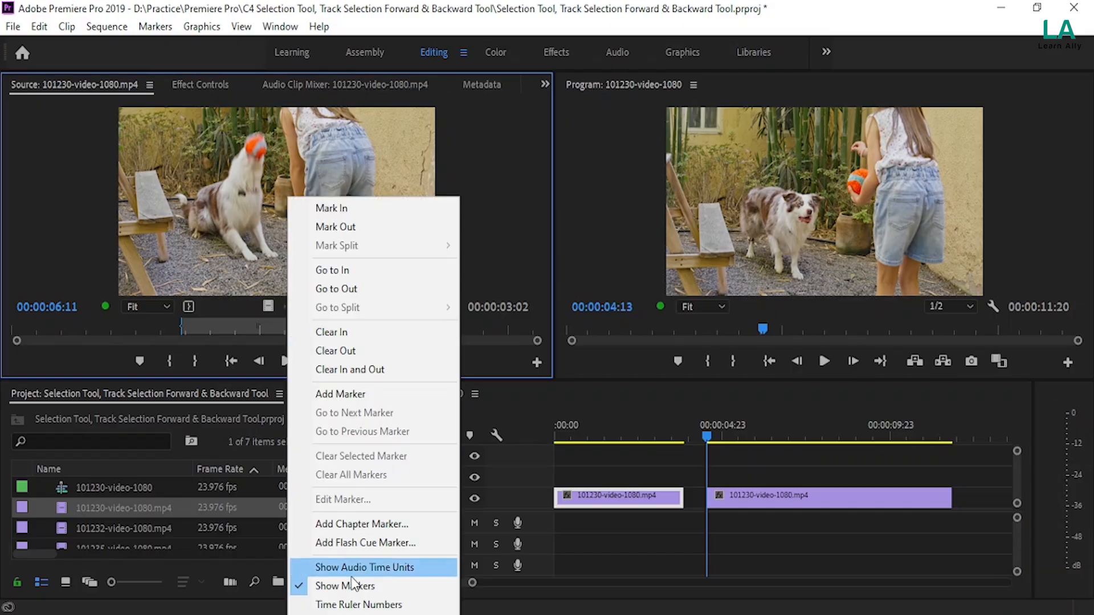
pyautogui.click(357, 370)
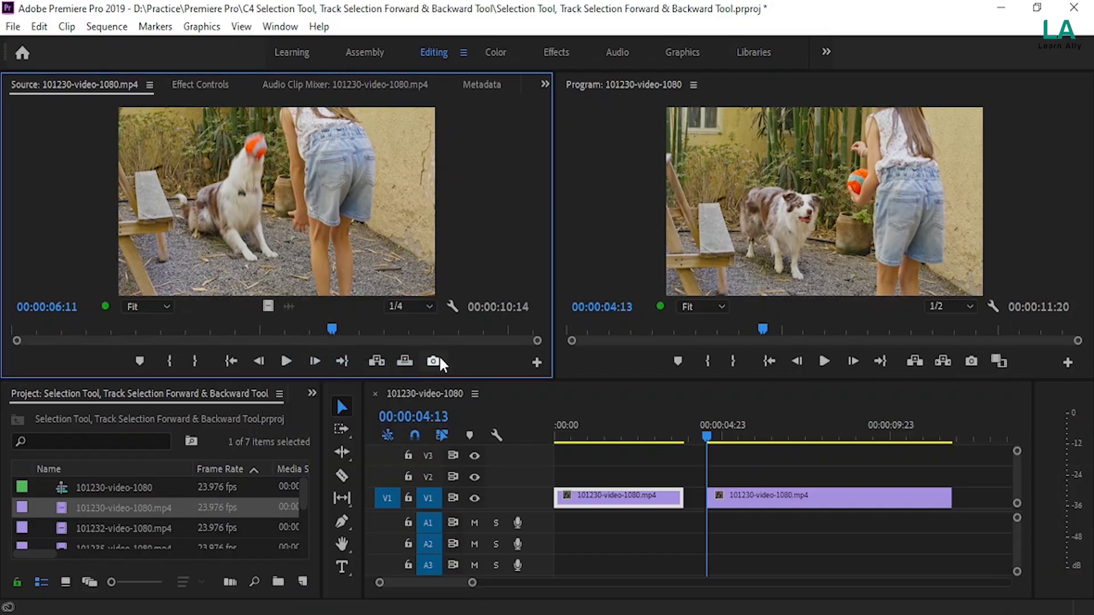
pyautogui.moveTo(332, 331); pyautogui.dragTo(440, 331)
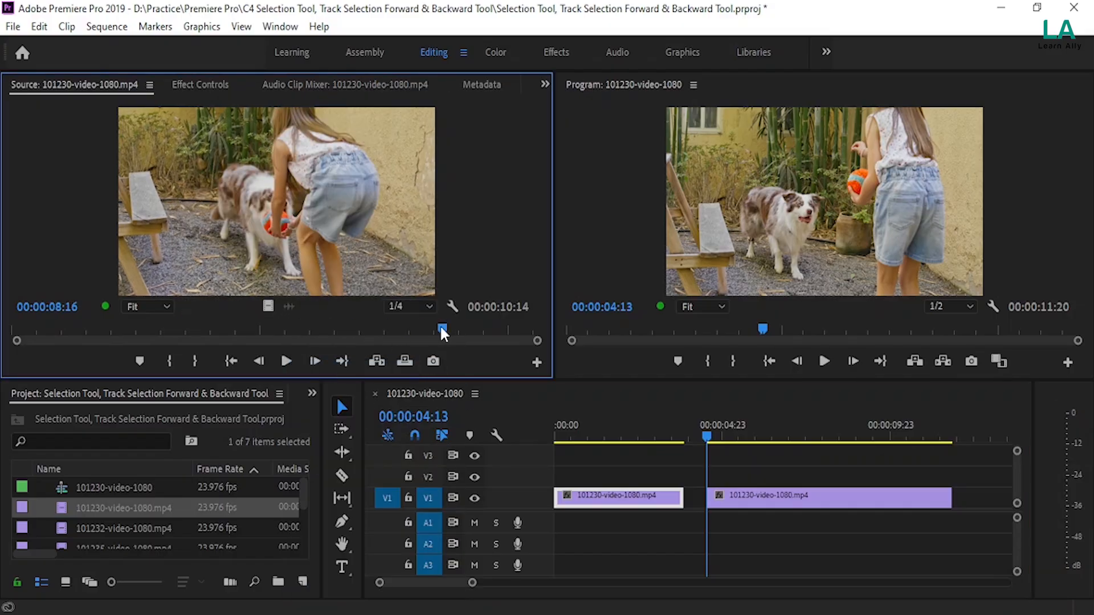
pyautogui.click(169, 355)
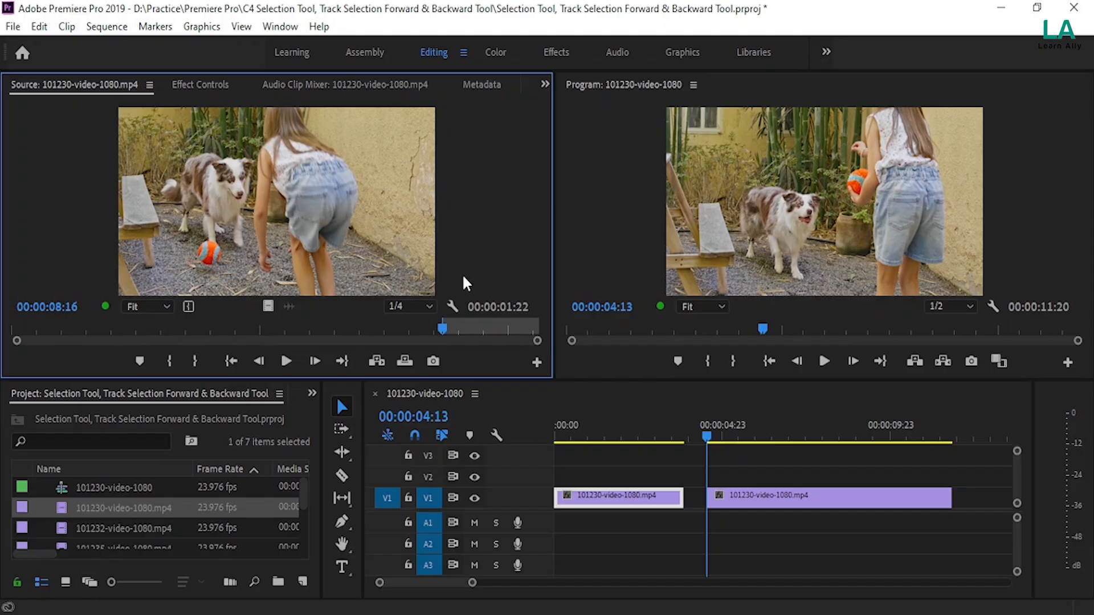
pyautogui.moveTo(281, 196); pyautogui.dragTo(805, 461)
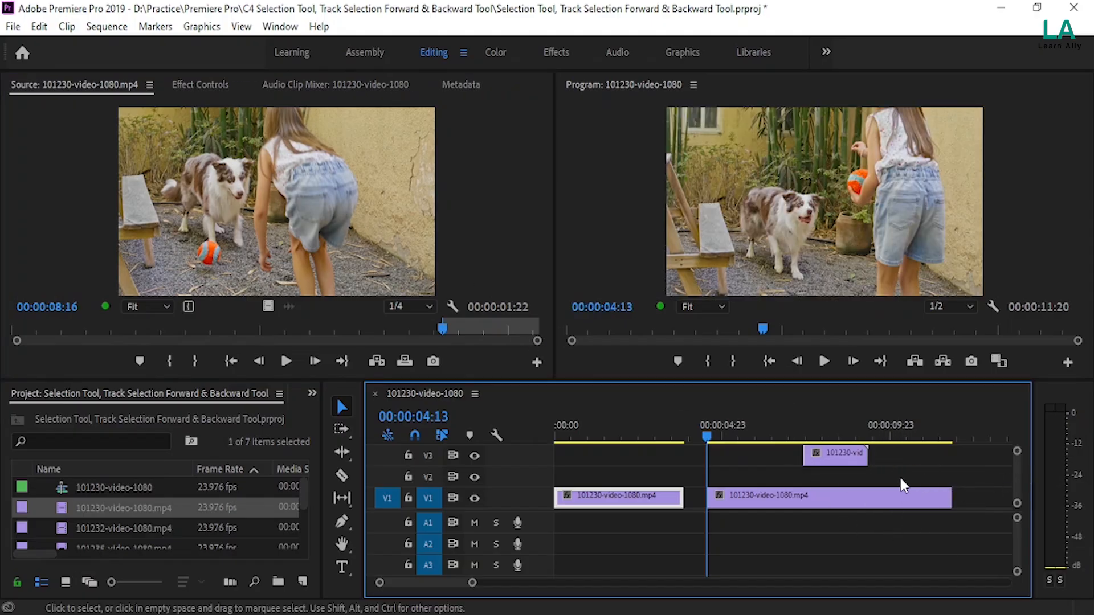
# Step: Try to extend the end of the V3 clip, and extend its start back to before the playhead
pyautogui.moveTo(874, 459)
pyautogui.mouseDown()
pyautogui.moveTo(973, 459)
pyautogui.moveTo(890, 468)
pyautogui.mouseUp()
pyautogui.scroll(1, 1017, 471)
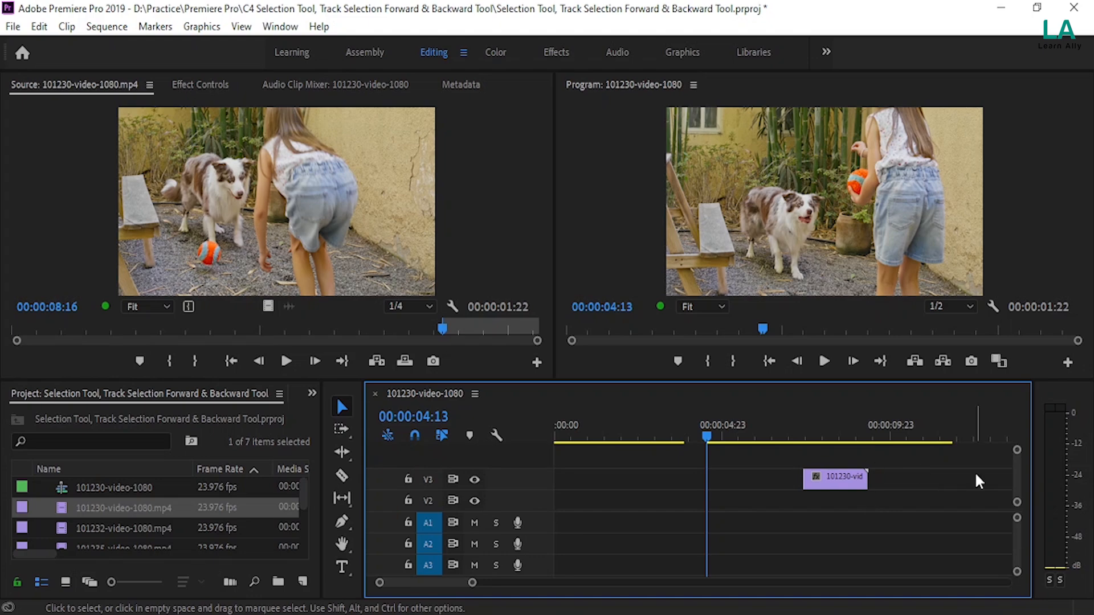
pyautogui.moveTo(866, 481); pyautogui.dragTo(971, 480)
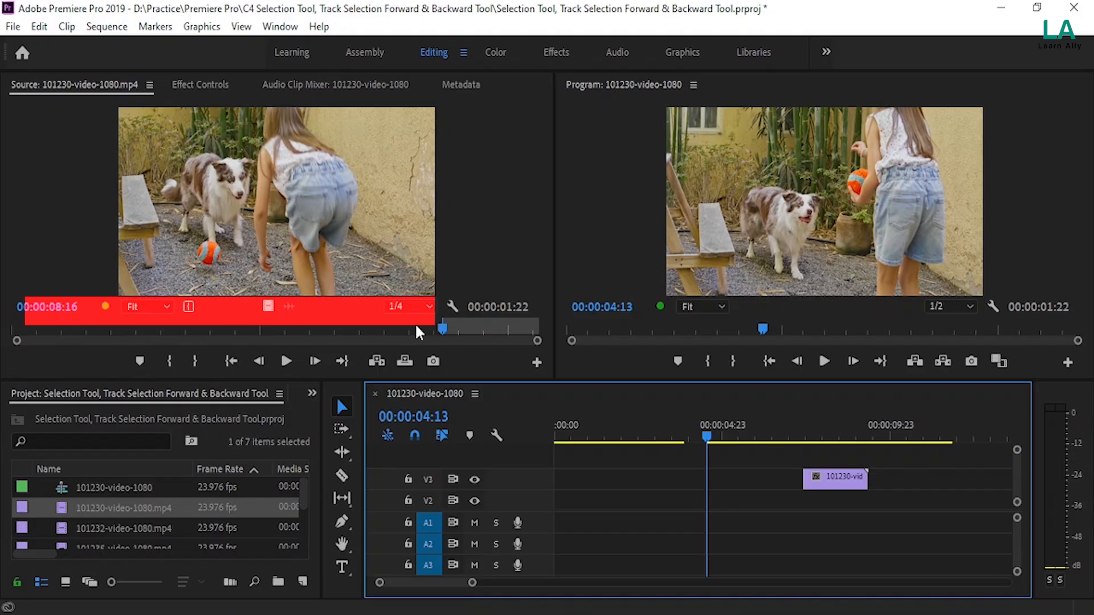
pyautogui.moveTo(795, 479); pyautogui.dragTo(664, 480)
pyautogui.hscroll(2, 1020, 476)
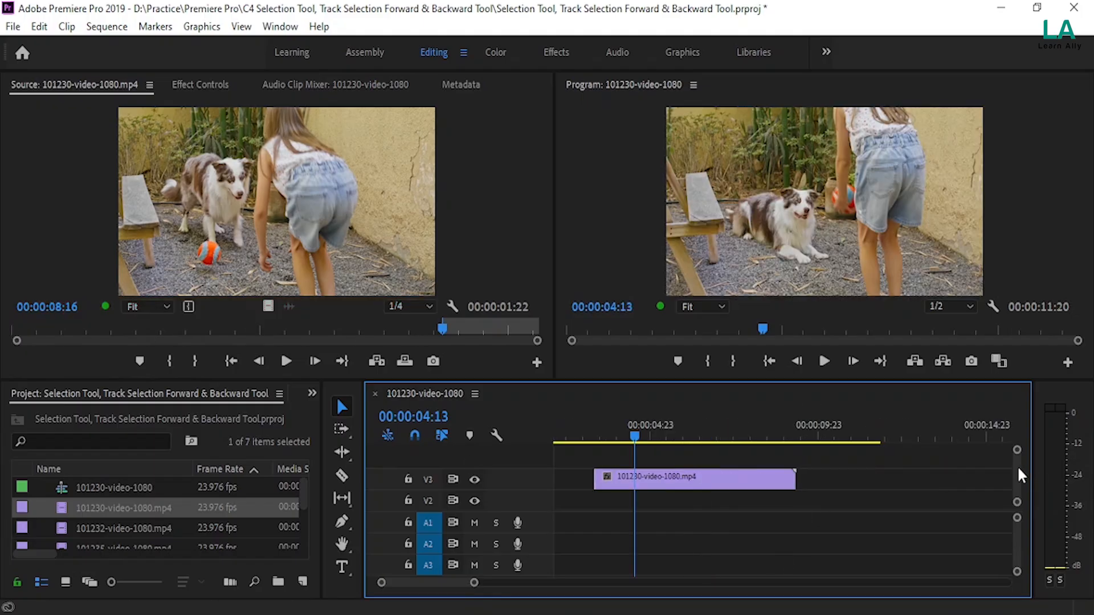
pyautogui.scroll(-2, 1020, 477)
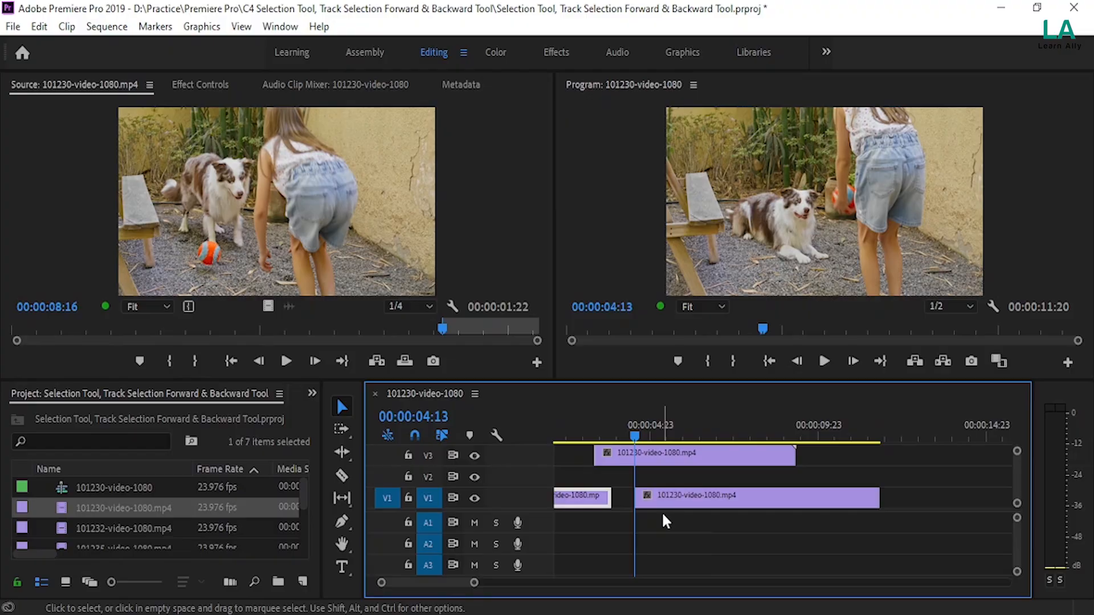
# Step: Enlarge the timeline area and rearrange the clips: second V1 clip shortened onto V2, V3 clip onto V1 at the playhead, first clip above V3
pyautogui.moveTo(660, 378); pyautogui.dragTo(658, 279)
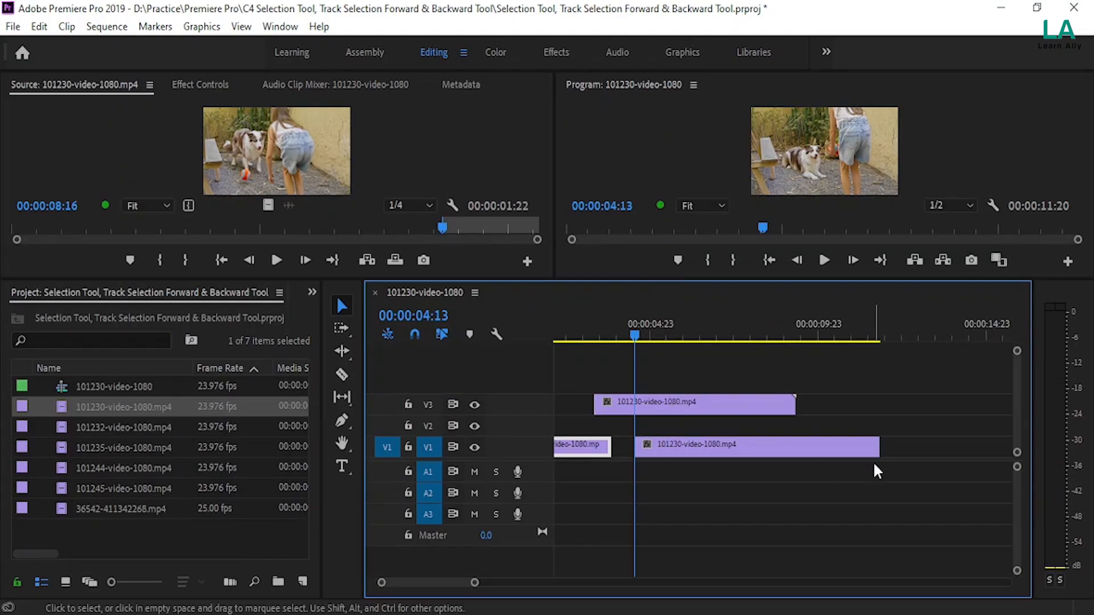
pyautogui.moveTo(878, 445); pyautogui.dragTo(912, 423)
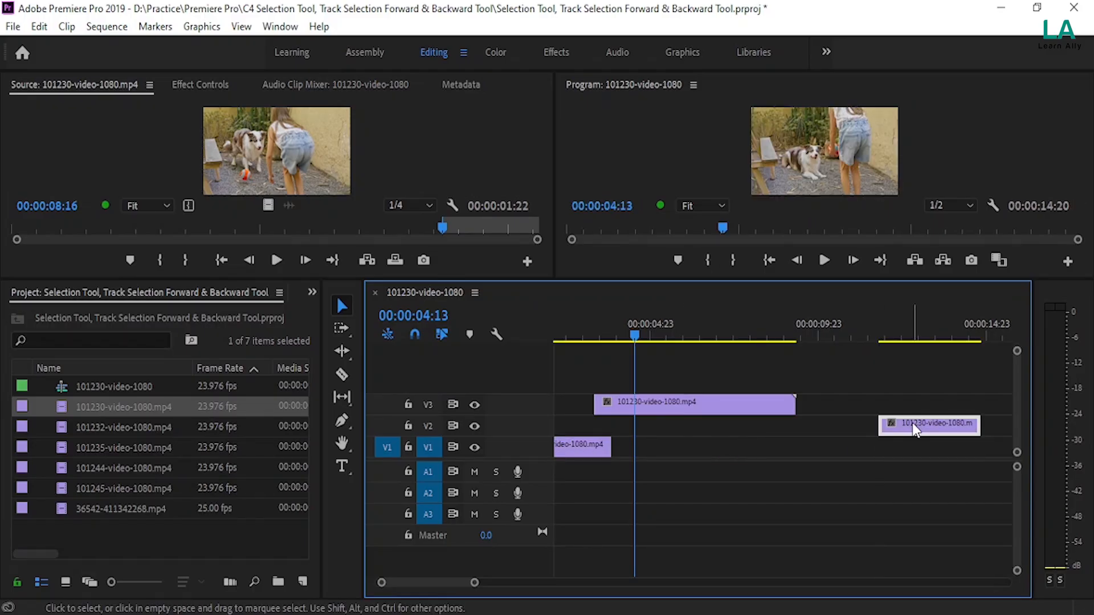
pyautogui.moveTo(710, 409); pyautogui.dragTo(752, 448)
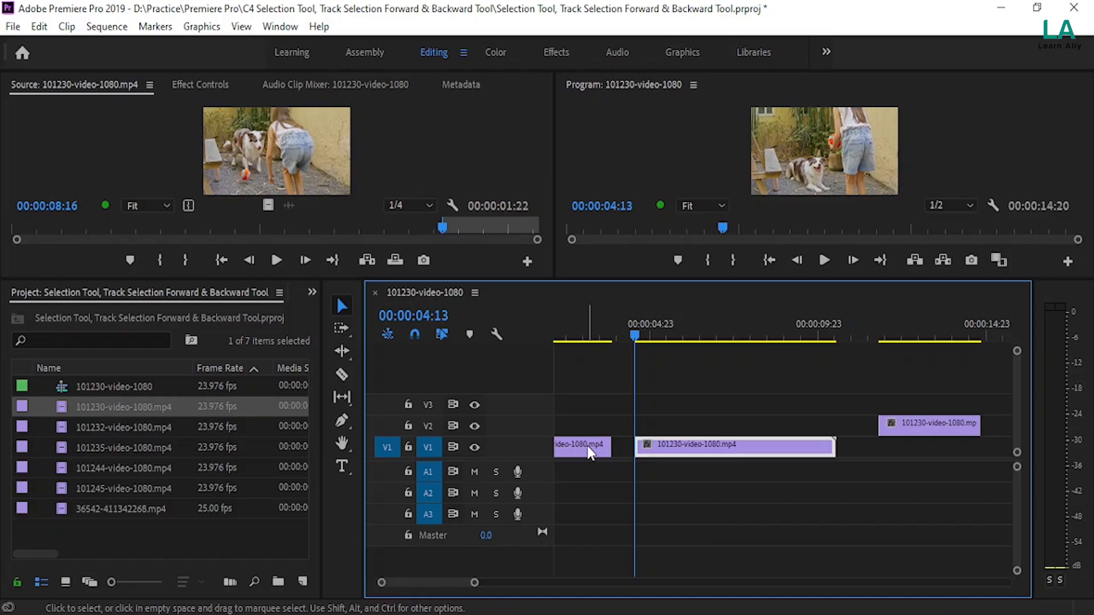
pyautogui.moveTo(606, 446); pyautogui.dragTo(712, 395)
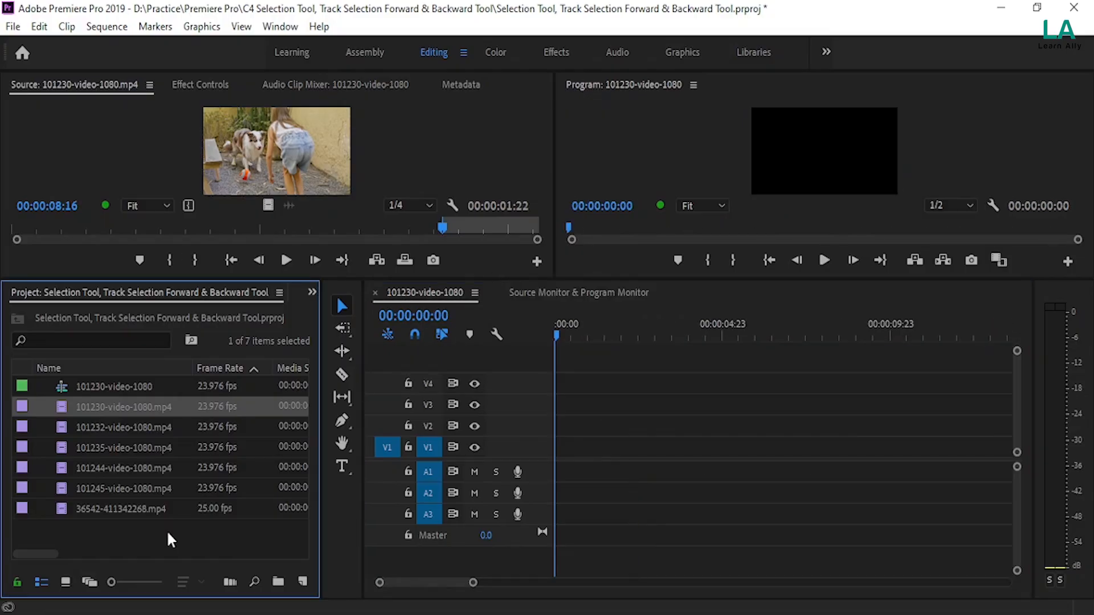
# Step: Place 101230-video-1080.mp4 at the start of V1, with 101232-video-1080.mp4 directly after it
pyautogui.moveTo(65, 407); pyautogui.dragTo(549, 459)
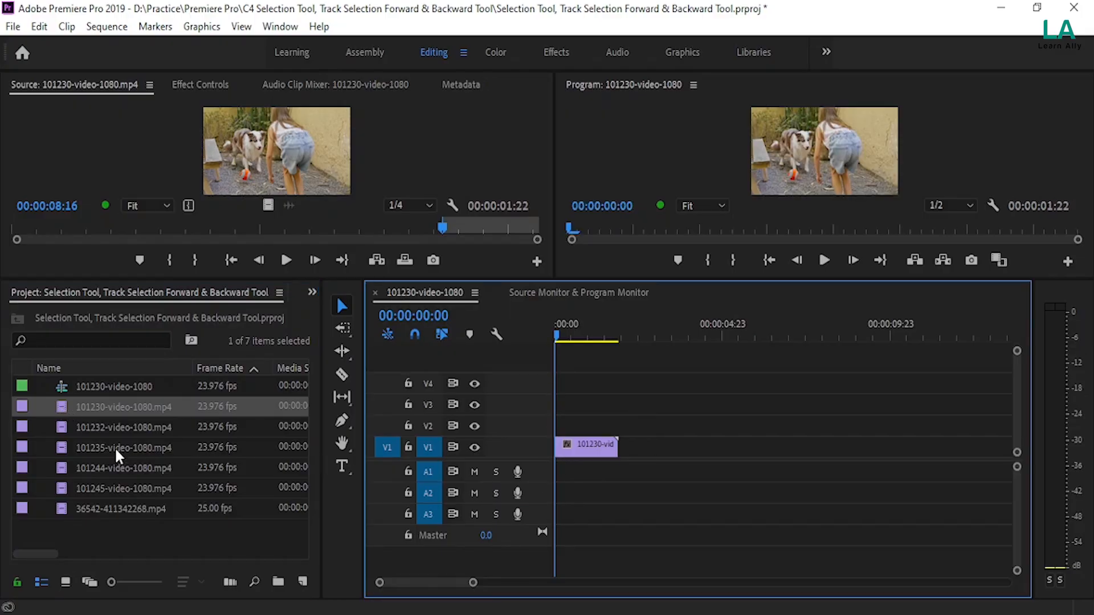
pyautogui.moveTo(78, 428); pyautogui.dragTo(621, 457)
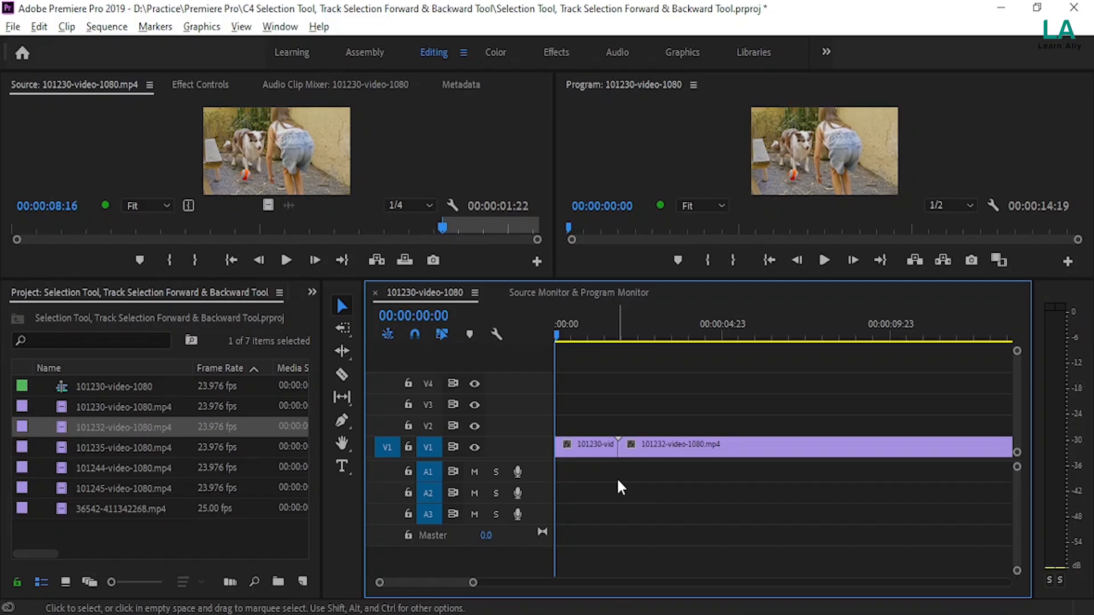
pyautogui.scroll(5, 621, 488)
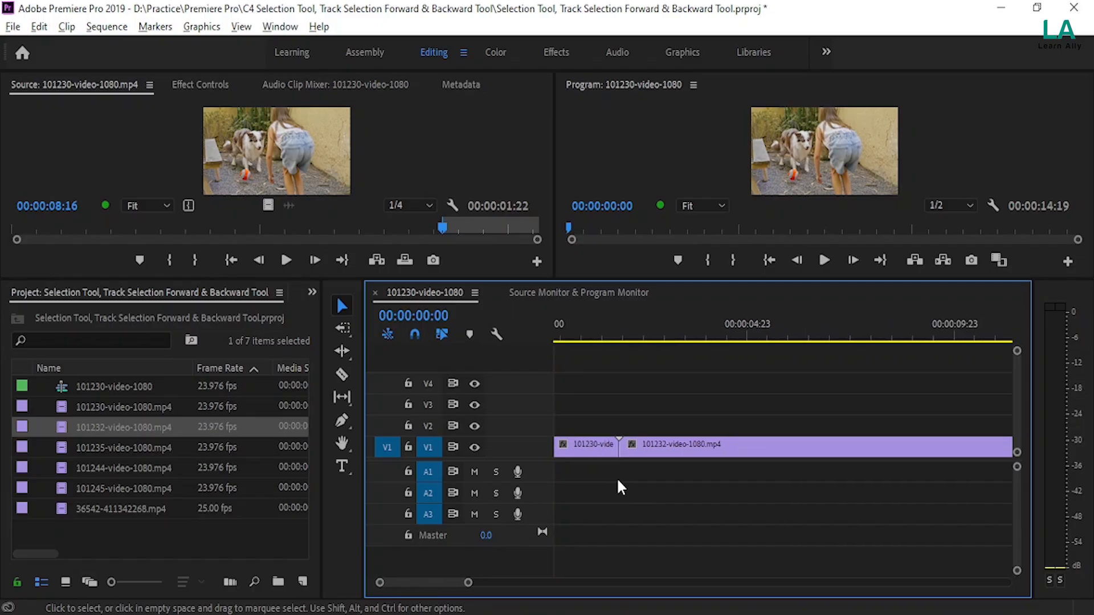
pyautogui.scroll(-6, 616, 479)
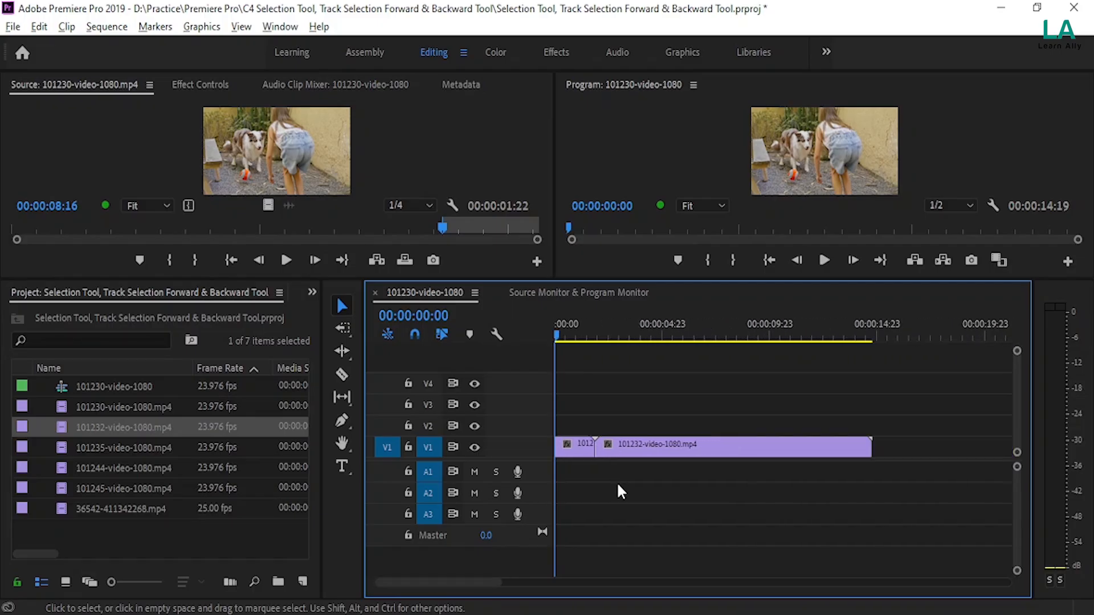
# Step: Select each V1 clip in turn, and trim the second clip's start by about 5 frames, leaving a gap after the first clip
pyautogui.moveTo(503, 583); pyautogui.dragTo(584, 582)
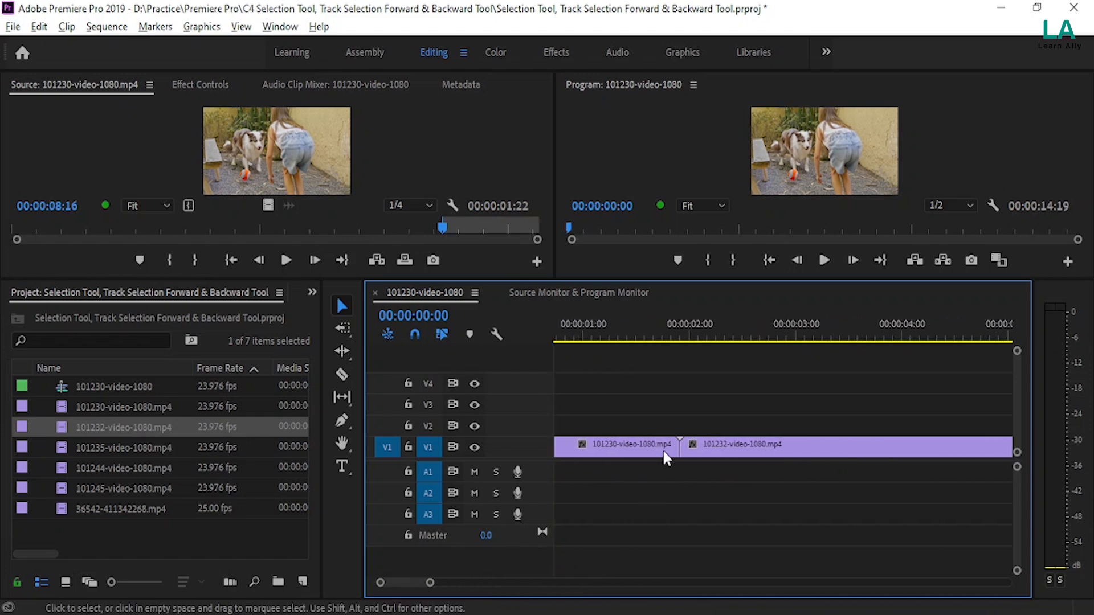
pyautogui.press('alt')
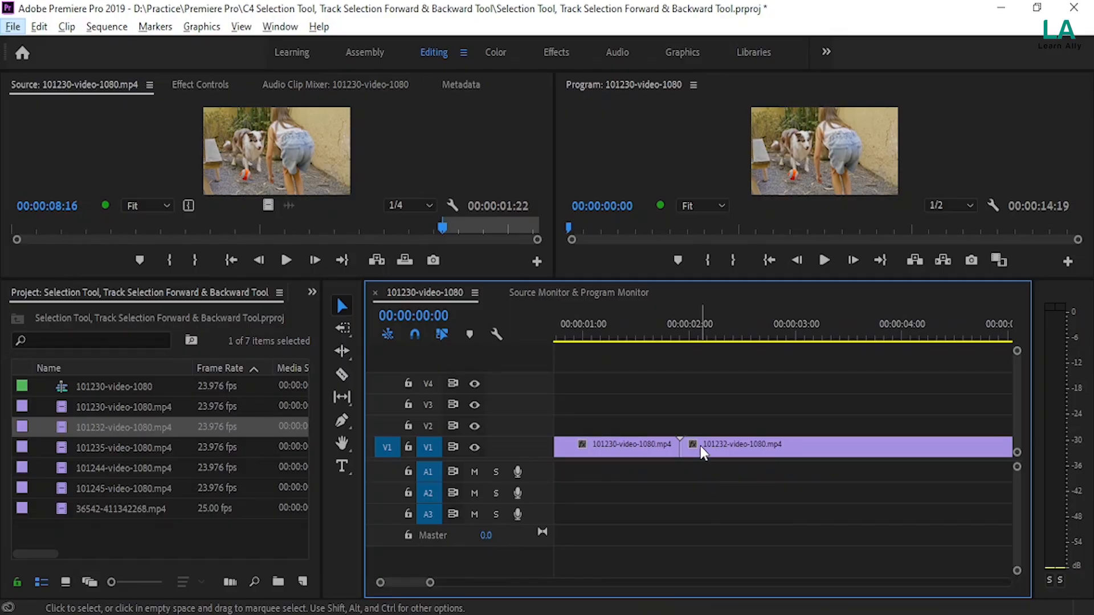
pyautogui.click(716, 443)
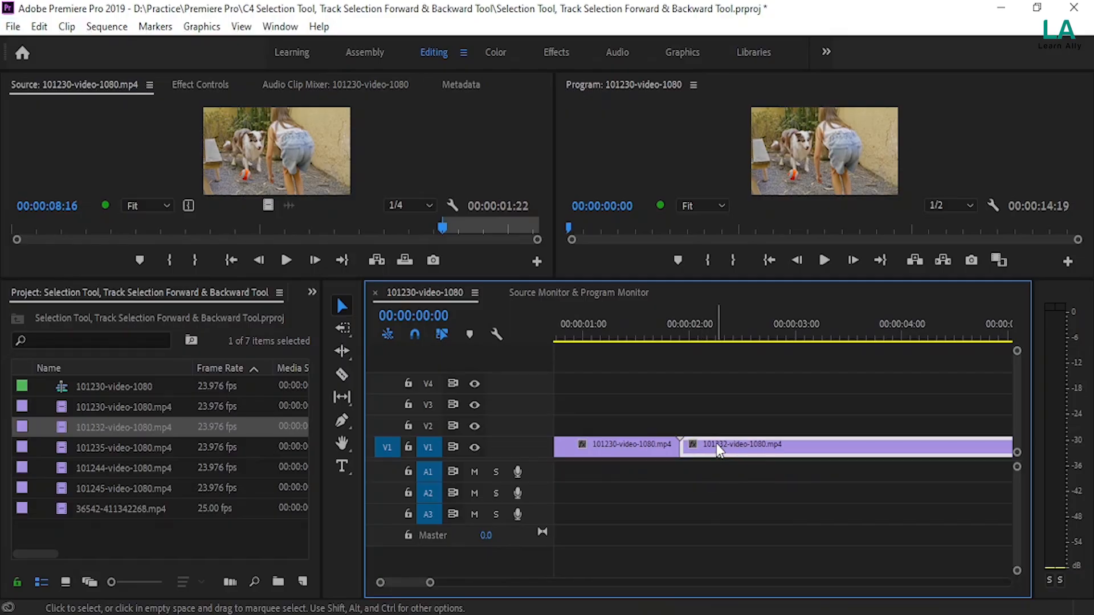
pyautogui.click(665, 443)
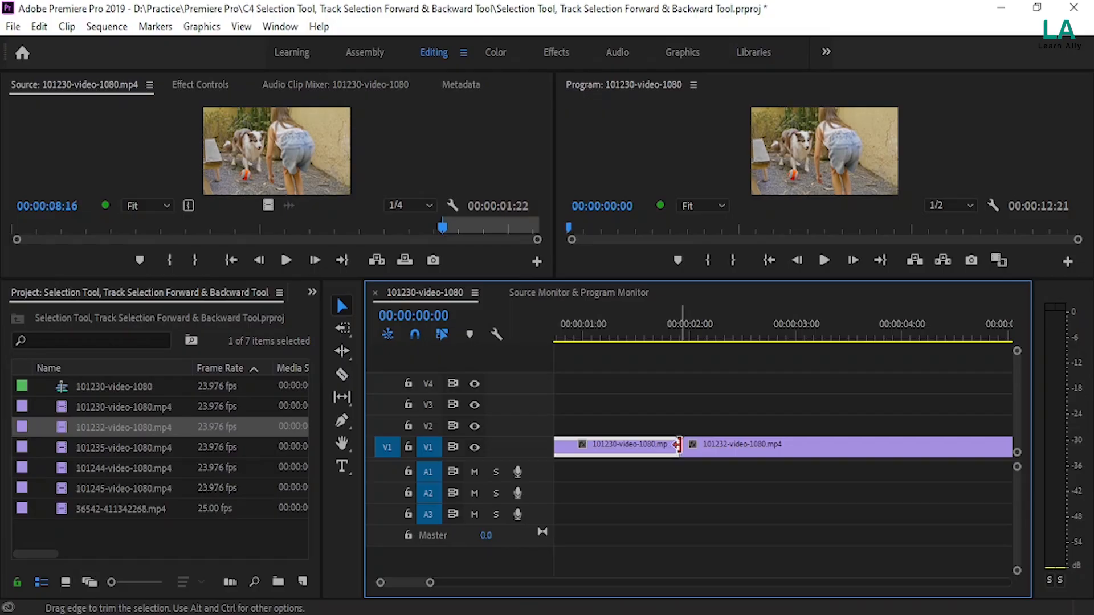
pyautogui.moveTo(687, 446); pyautogui.dragTo(707, 446)
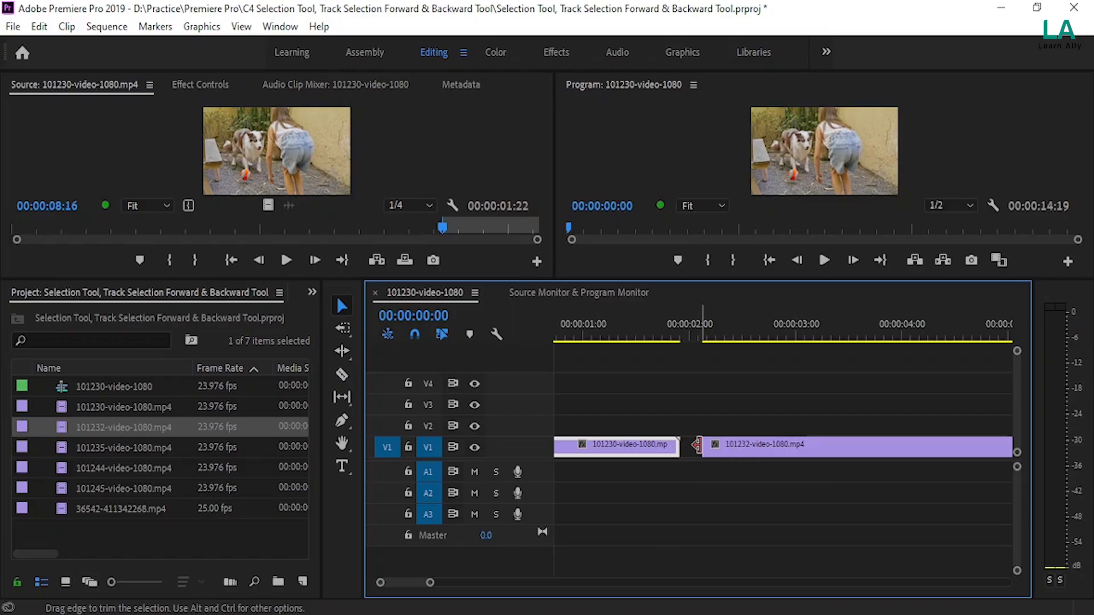
# Step: Reset the workspace to its saved layout
pyautogui.click(291, 27)
pyautogui.moveTo(374, 40)
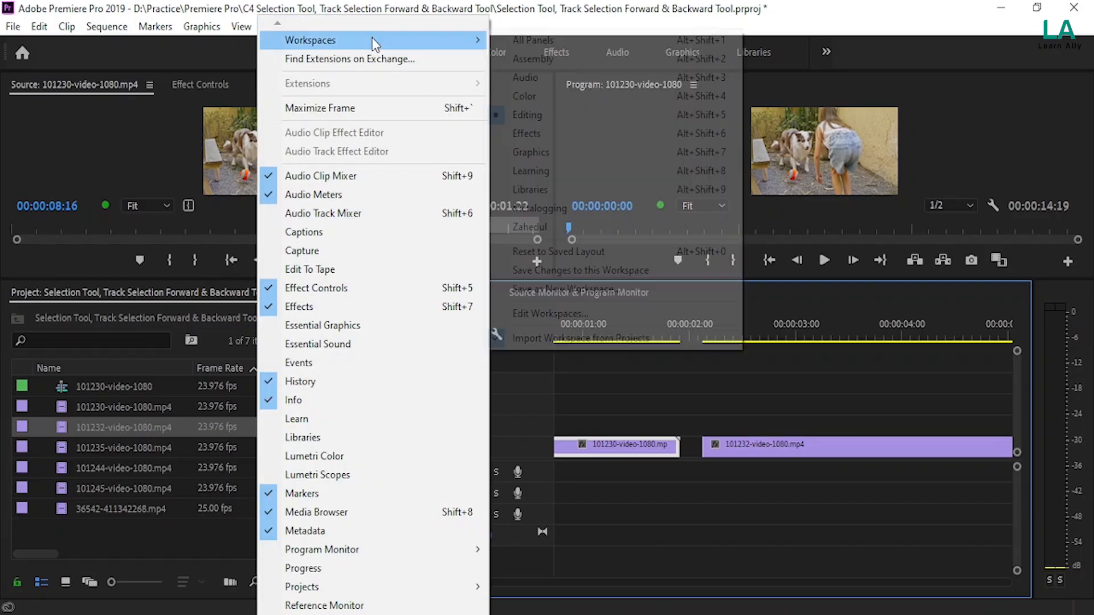
pyautogui.click(600, 250)
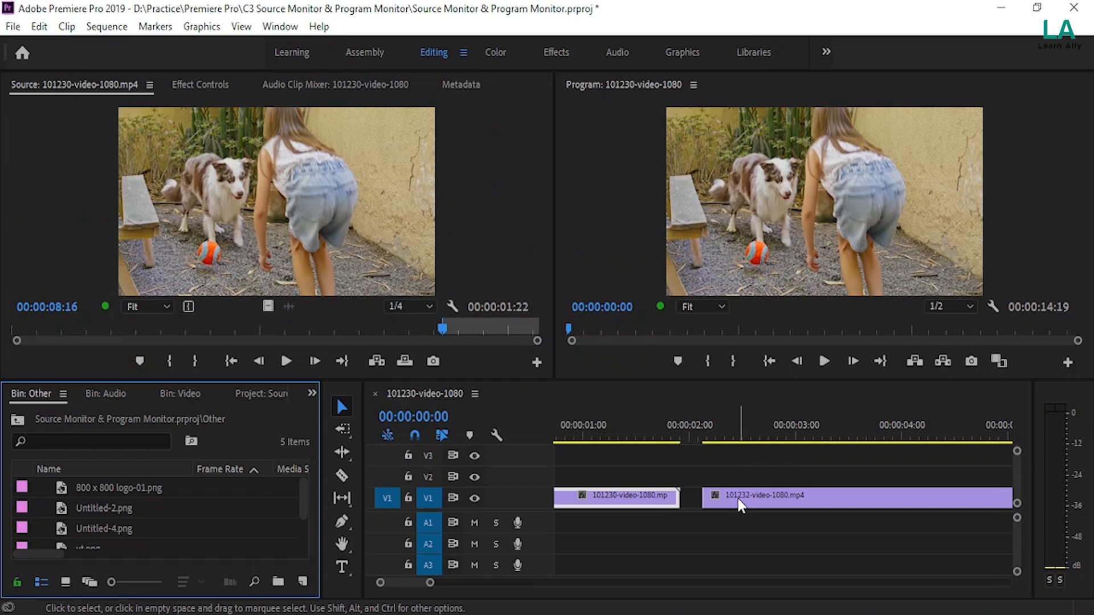
# Step: Close the gap between the two V1 clips, and trim 22 frames off the start of the second clip
pyautogui.moveTo(737, 498); pyautogui.dragTo(717, 498)
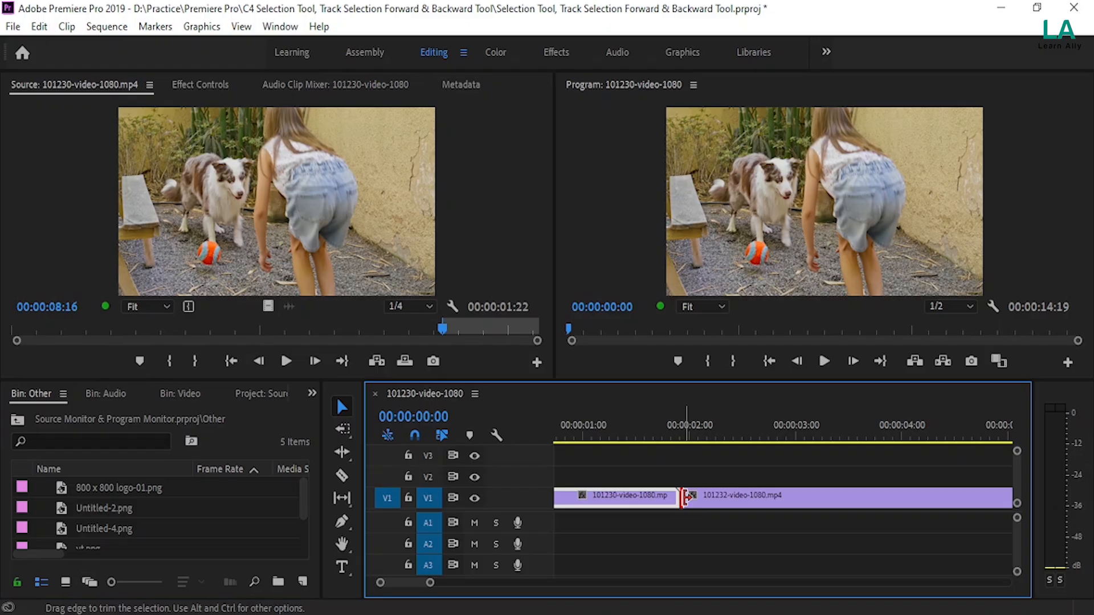
pyautogui.moveTo(688, 497); pyautogui.dragTo(701, 496)
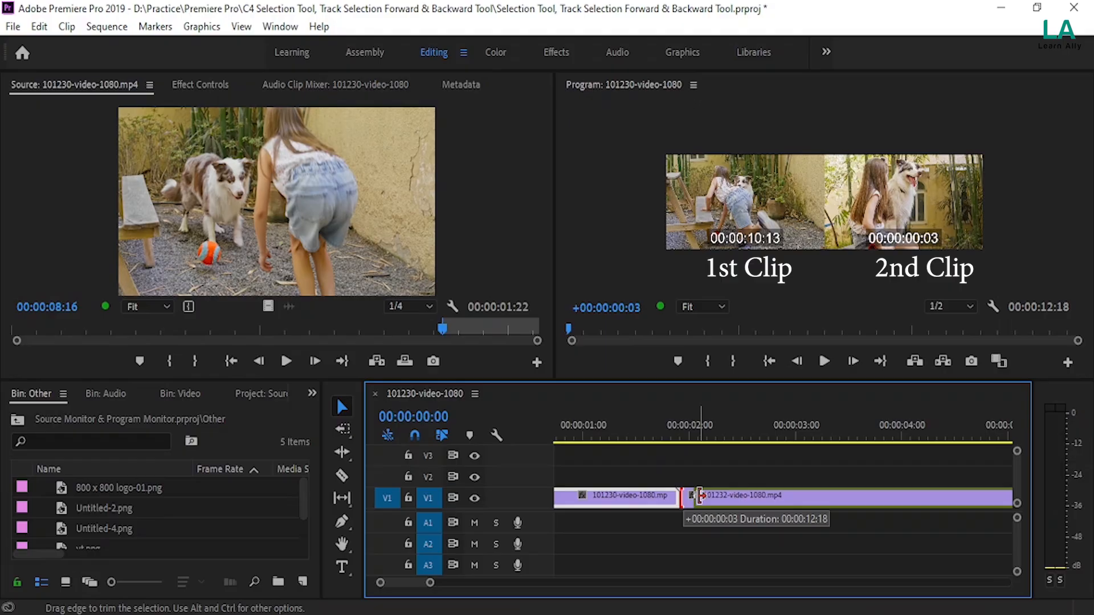
pyautogui.moveTo(700, 495); pyautogui.dragTo(701, 496)
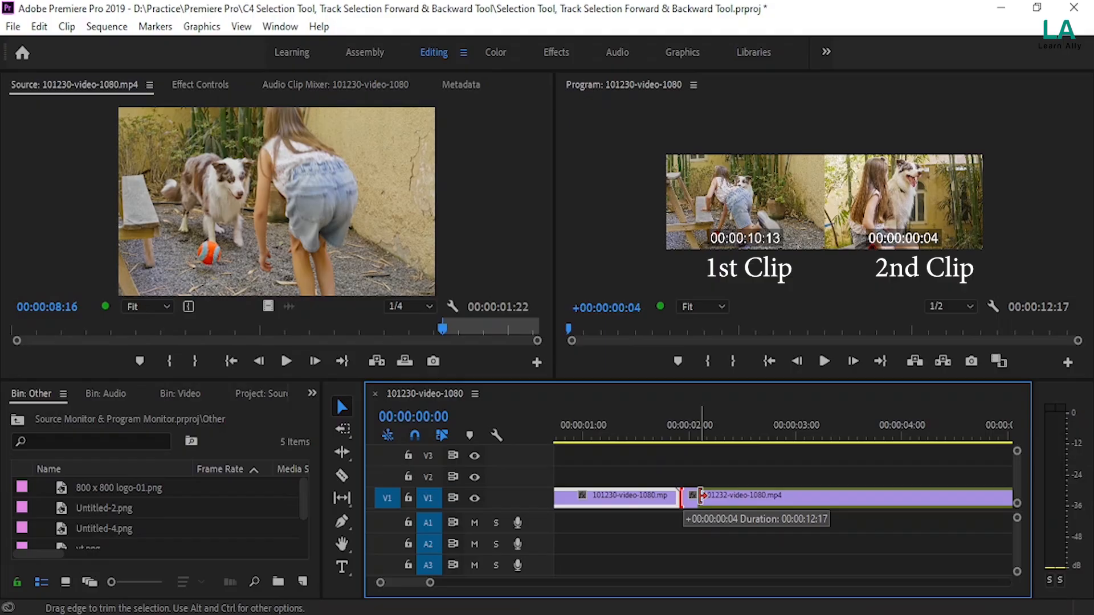
pyautogui.moveTo(701, 496); pyautogui.dragTo(784, 494)
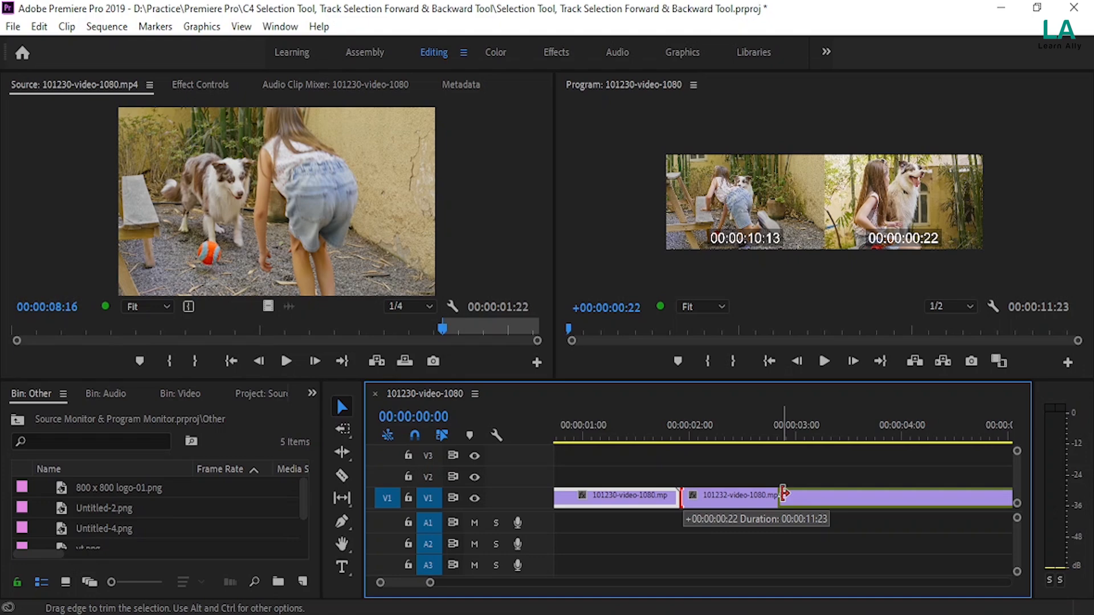
pyautogui.moveTo(784, 494); pyautogui.dragTo(784, 494)
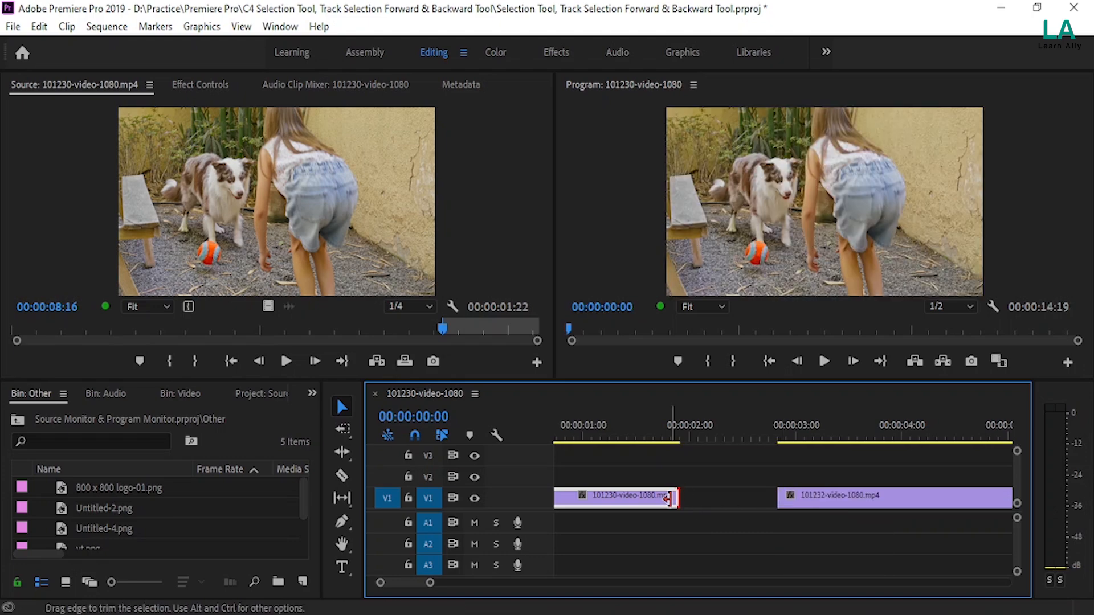
# Step: Try trimming the first clip's end by 4 frames, and move the second V1 clip back against the first
pyautogui.moveTo(677, 498); pyautogui.dragTo(660, 496)
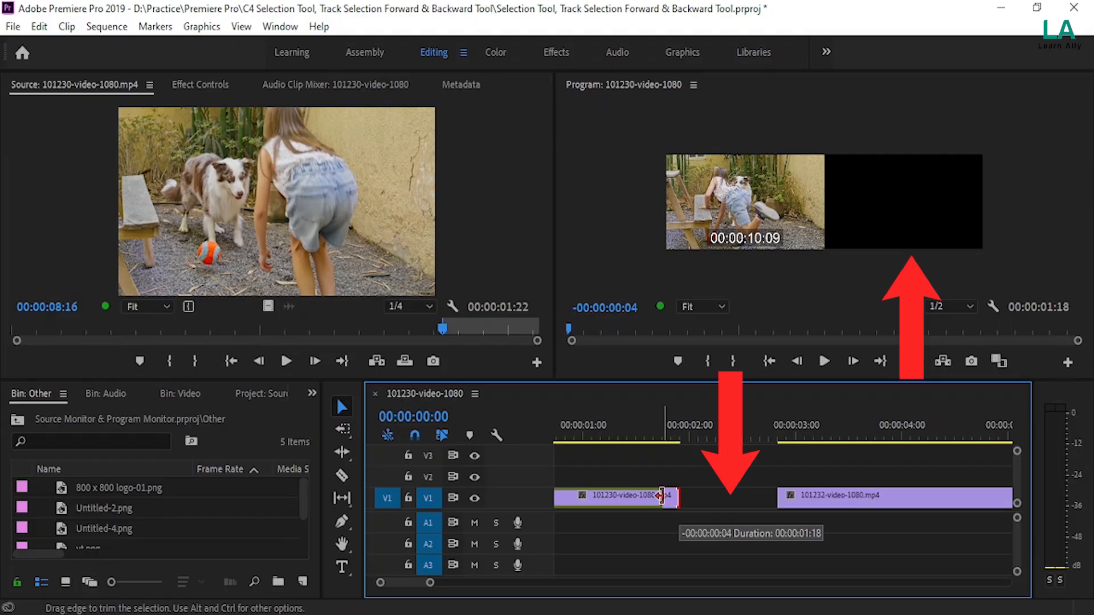
pyautogui.moveTo(661, 495); pyautogui.dragTo(694, 496)
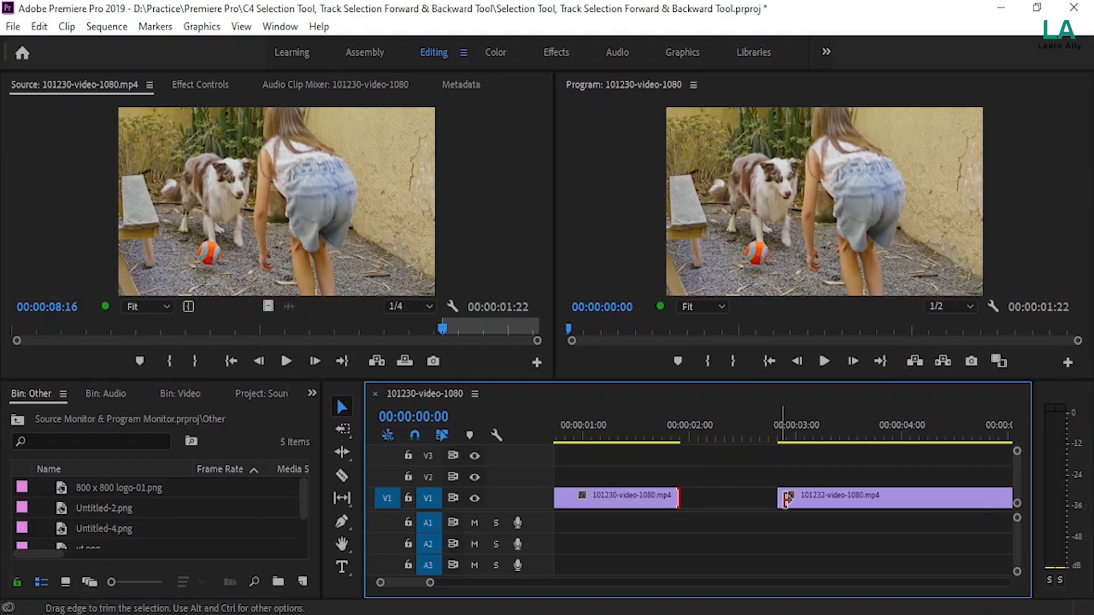
pyautogui.moveTo(826, 496); pyautogui.dragTo(735, 502)
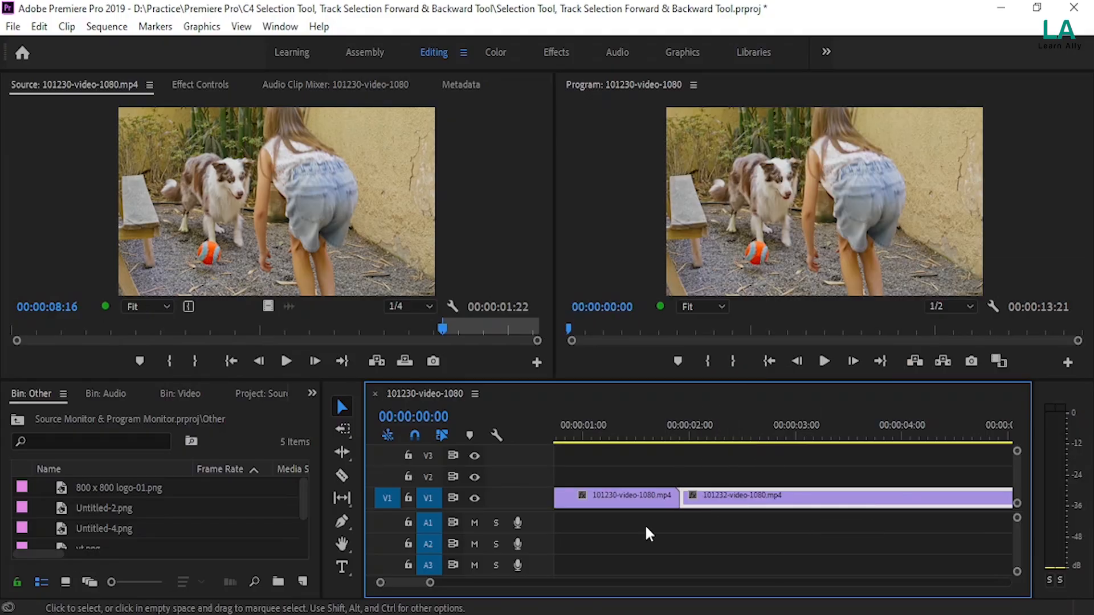
# Step: Trim 12 frames off the end of the first V1 clip for a duration of 00:00:01:10
pyautogui.click(675, 495)
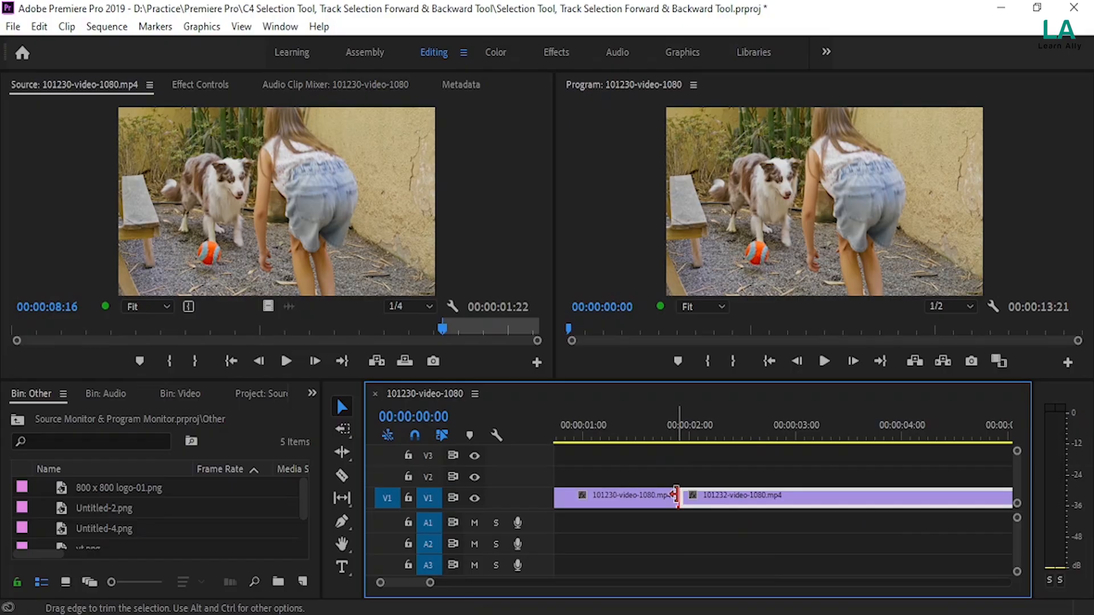
pyautogui.moveTo(675, 495); pyautogui.dragTo(623, 495)
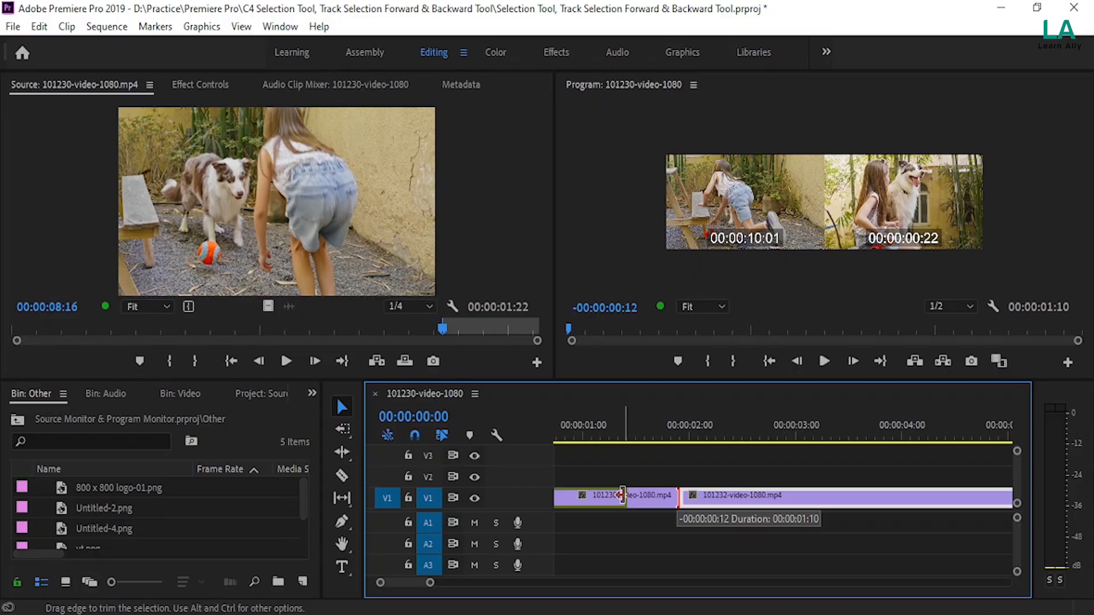
pyautogui.moveTo(623, 495); pyautogui.dragTo(623, 495)
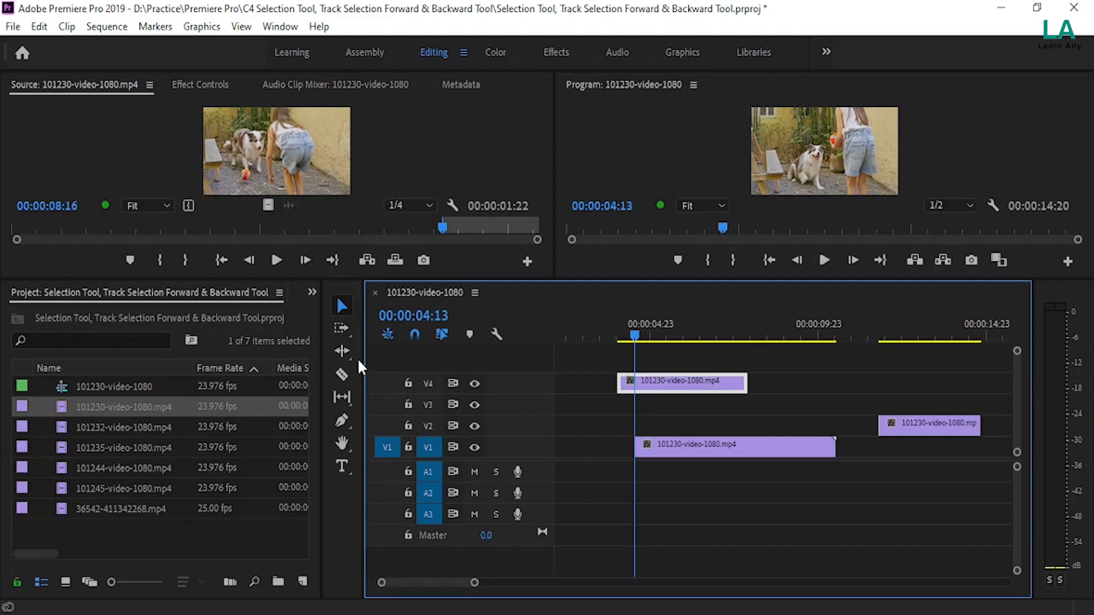
# Step: Choose the Track Select Forward tool, and open the recent project Source Monitor & Program Monitor.prproj
pyautogui.click(342, 329)
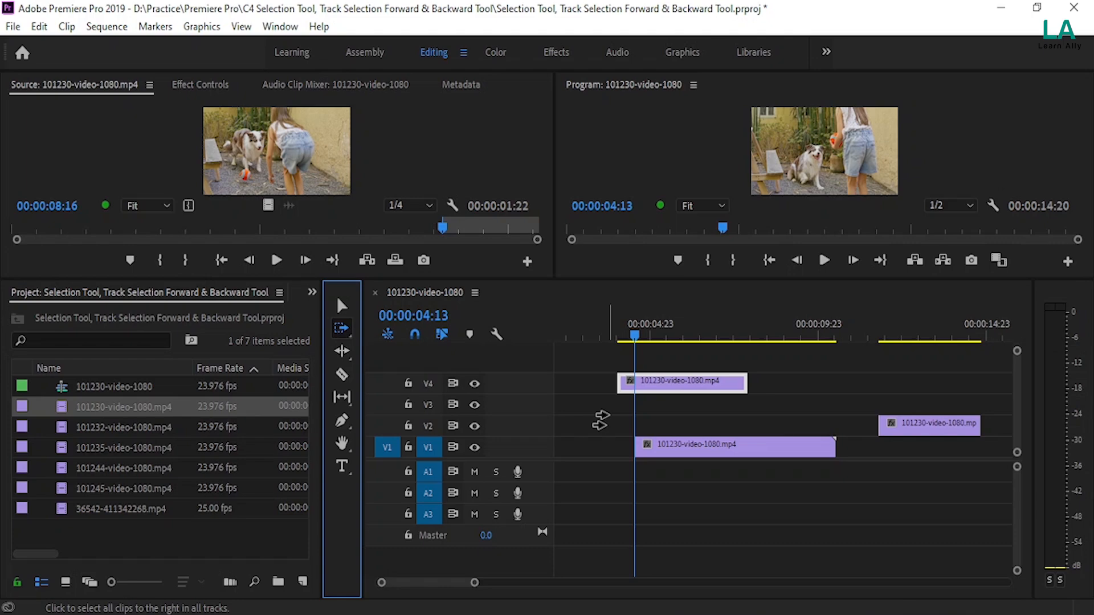
pyautogui.click(14, 29)
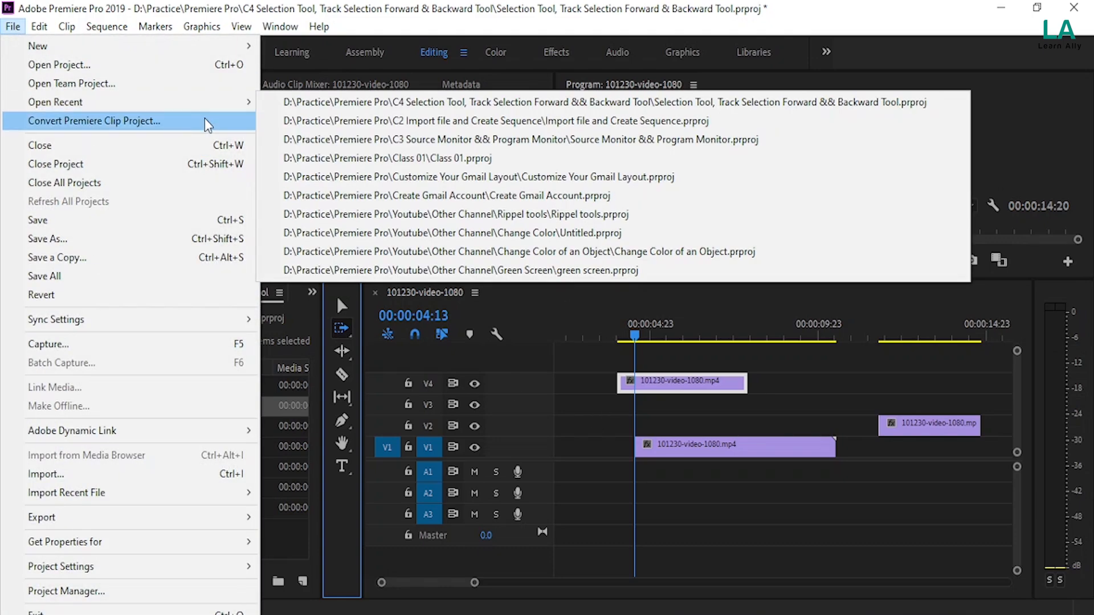
pyautogui.click(537, 142)
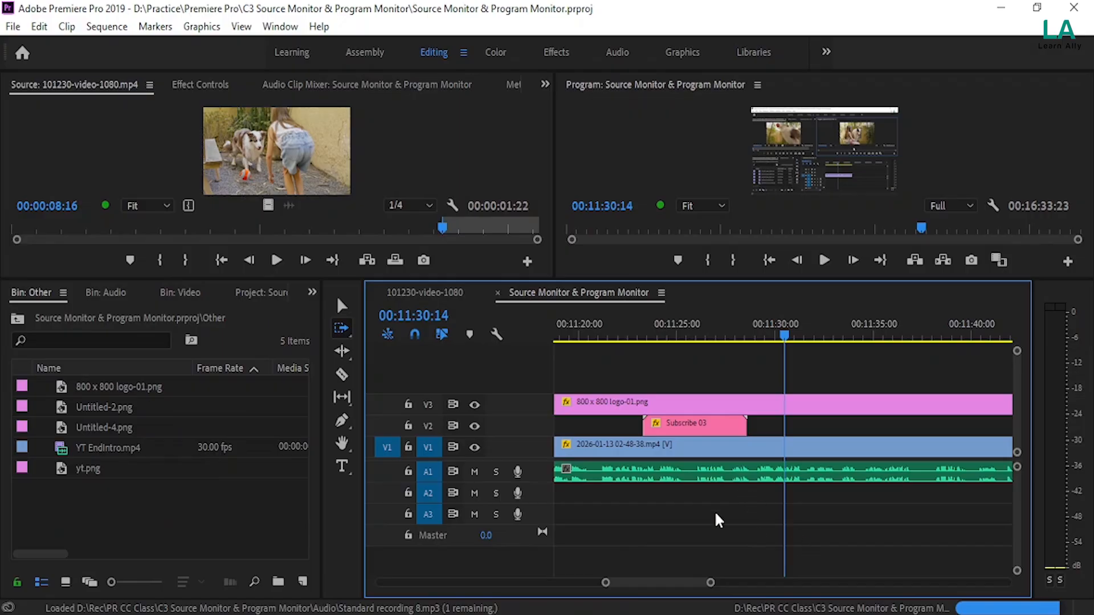
pyautogui.press('\\')
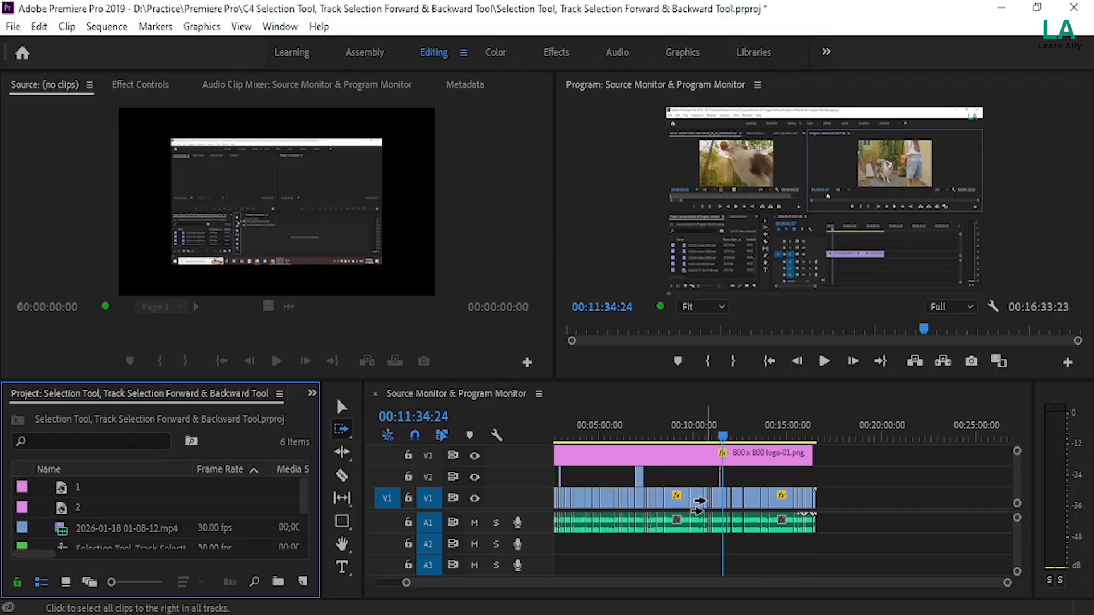
# Step: With the Selection tool, select four of the longer V1 clips after the playhead, adding them to the selection one by one
pyautogui.click(341, 408)
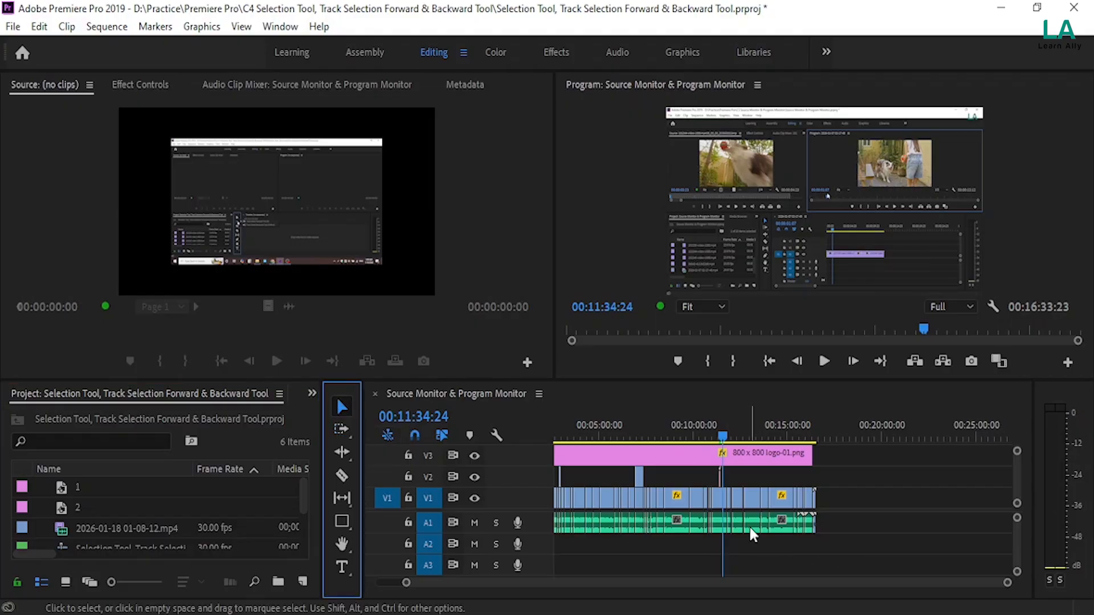
pyautogui.scroll(6, 737, 531)
pyautogui.click(732, 494)
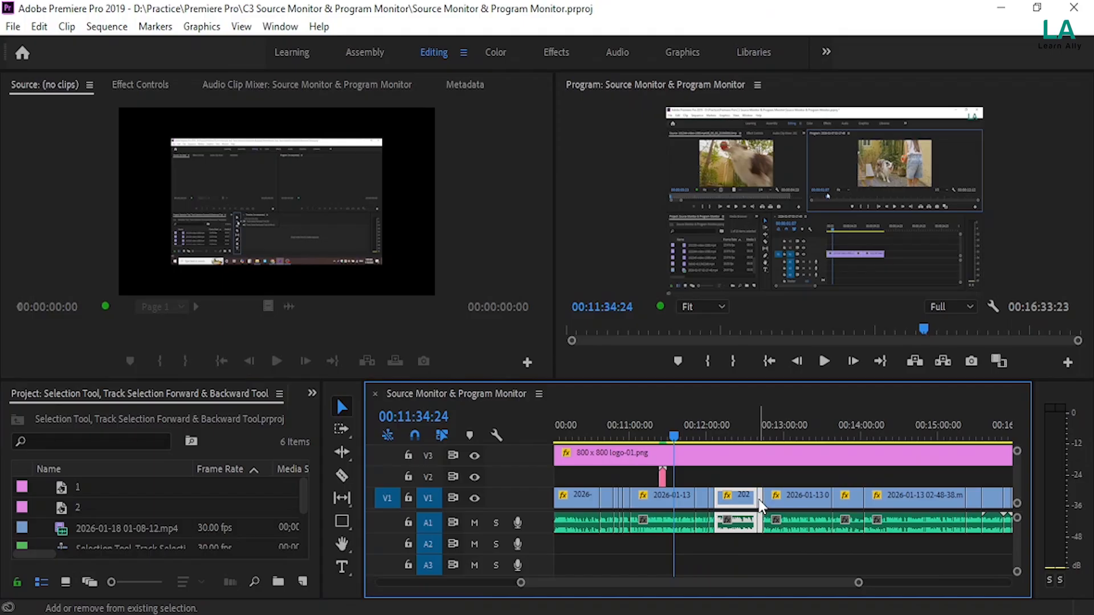
pyautogui.keyDown('shift'); pyautogui.click(798, 496); pyautogui.keyUp('shift')
pyautogui.keyDown('shift'); pyautogui.click(847, 496); pyautogui.keyUp('shift')
pyautogui.keyDown('shift'); pyautogui.click(890, 496); pyautogui.keyUp('shift')
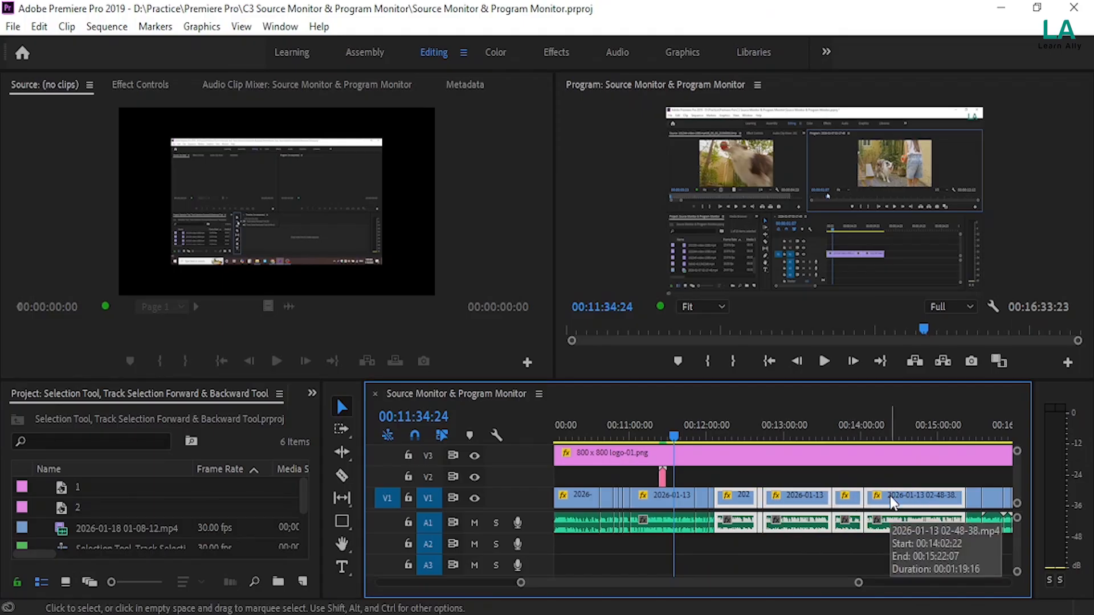
# Step: Clear the selection, and marquee-select the V1 and A1 clips from about 00:08:30:00 to the end of the sequence
pyautogui.scroll(-4, 787, 523)
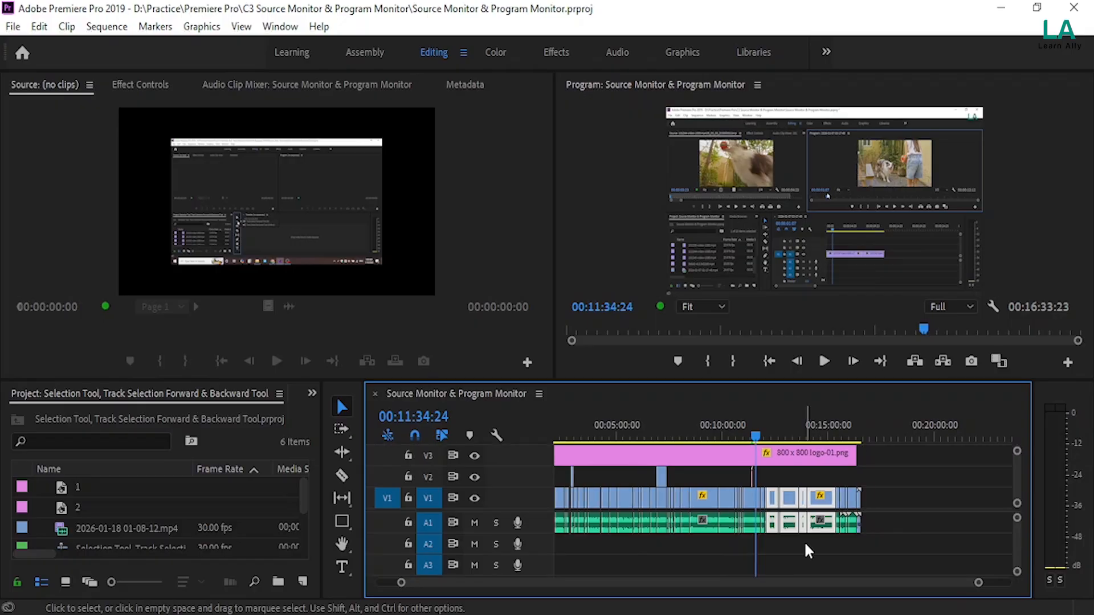
pyautogui.click(886, 542)
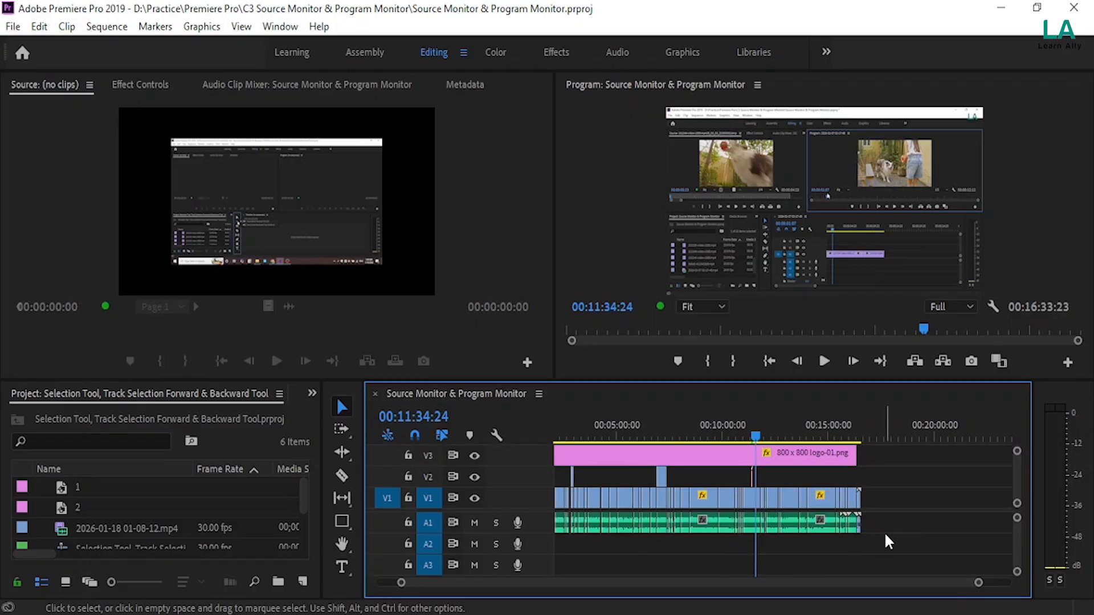
pyautogui.moveTo(885, 534); pyautogui.dragTo(710, 488)
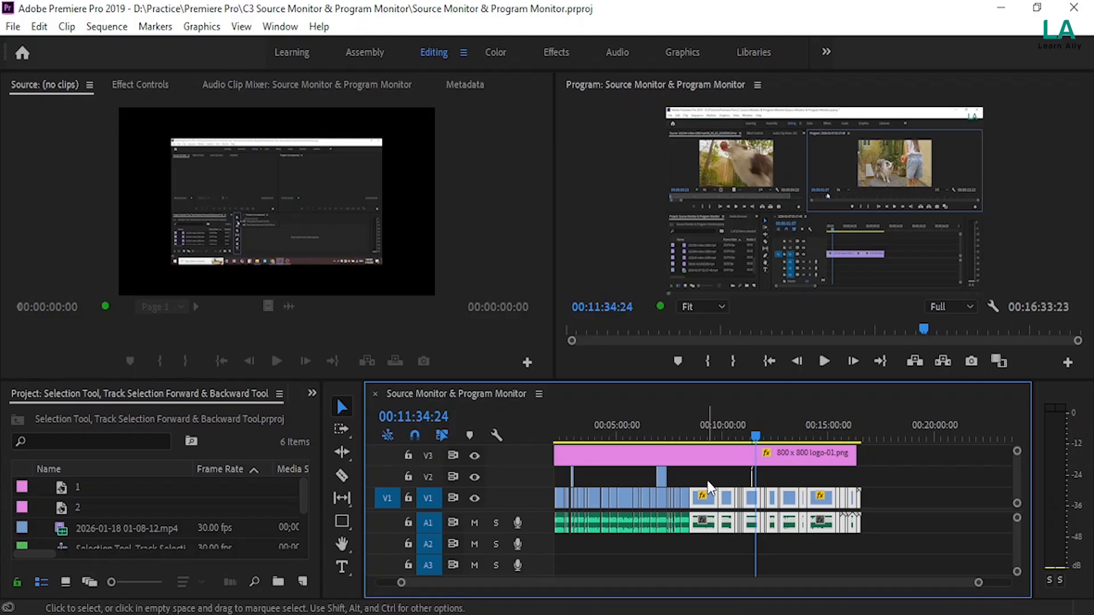
pyautogui.scroll(10, 702, 514)
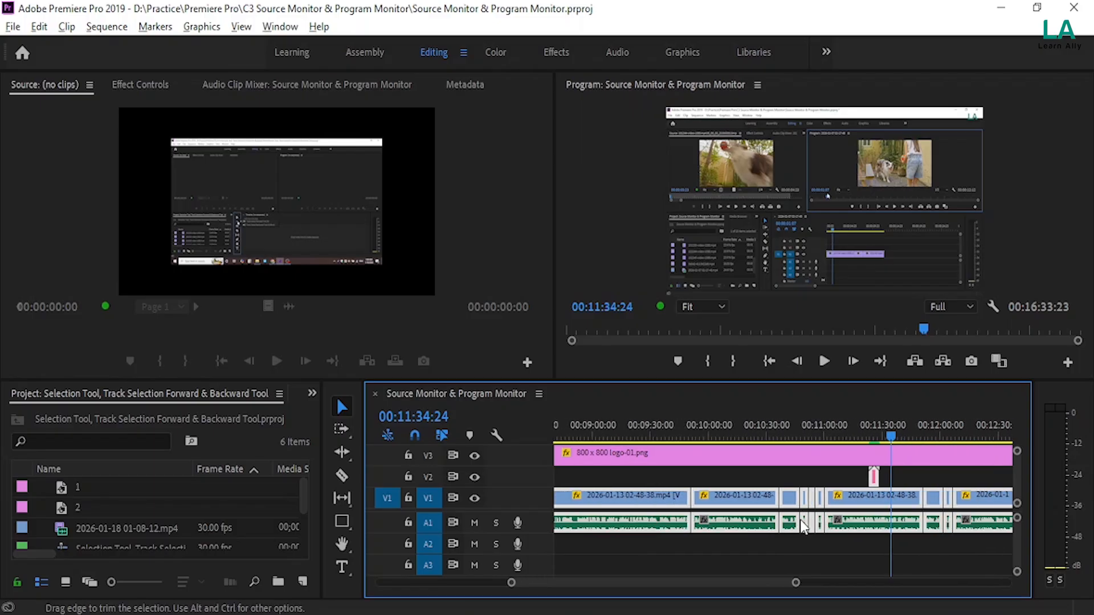
pyautogui.scroll(-10, 800, 518)
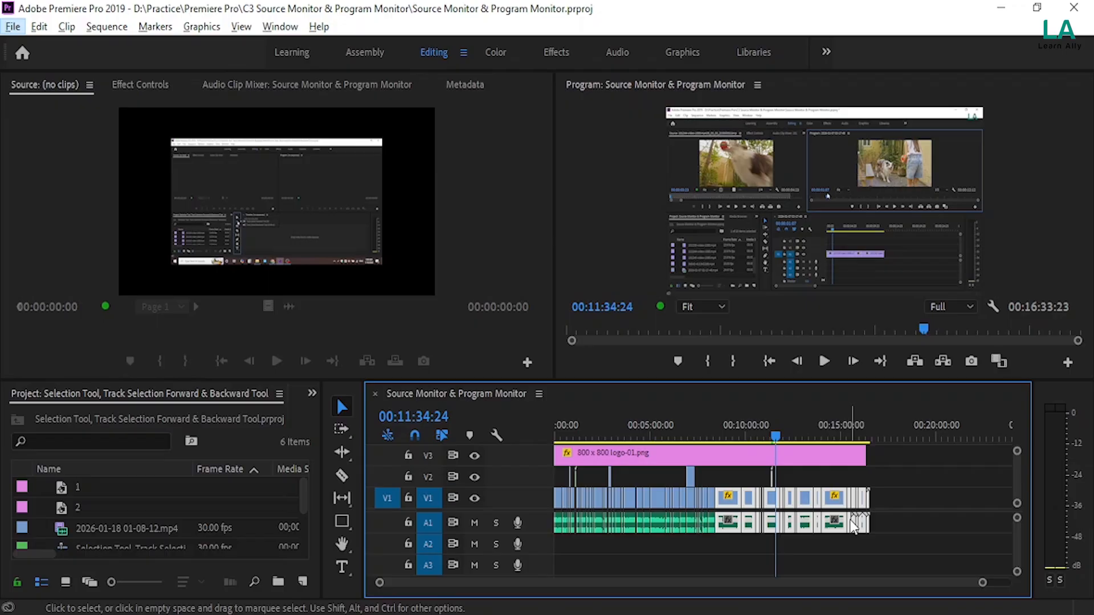
# Step: With the Track Select Forward tool, select the clips on all tracks from about 00:05:00:00 onward
pyautogui.click(339, 433)
pyautogui.click(418, 428)
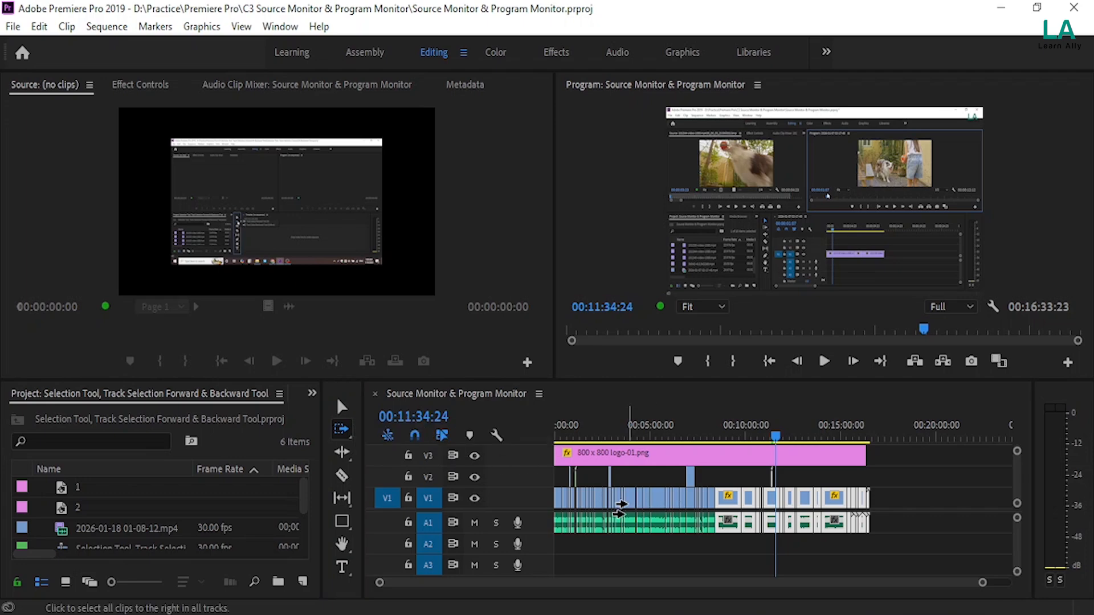
pyautogui.click(652, 502)
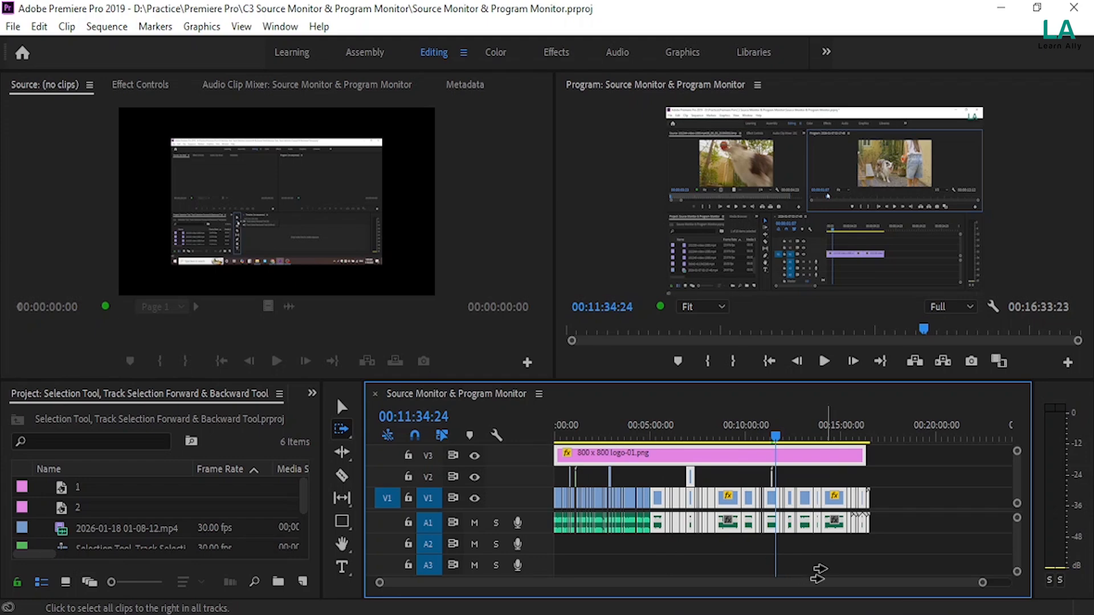
# Step: Clear the selection, and with the Selection tool move the A1 clip near 00:09:00:00 to A2 and the one near 00:13:00:00 to A3
pyautogui.click(341, 406)
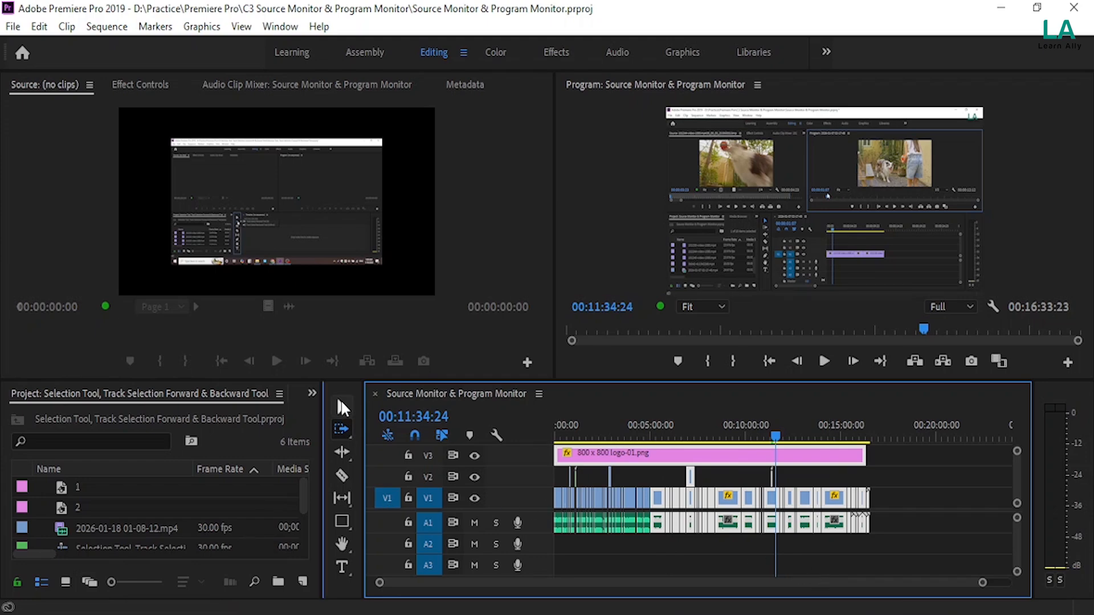
pyautogui.click(728, 552)
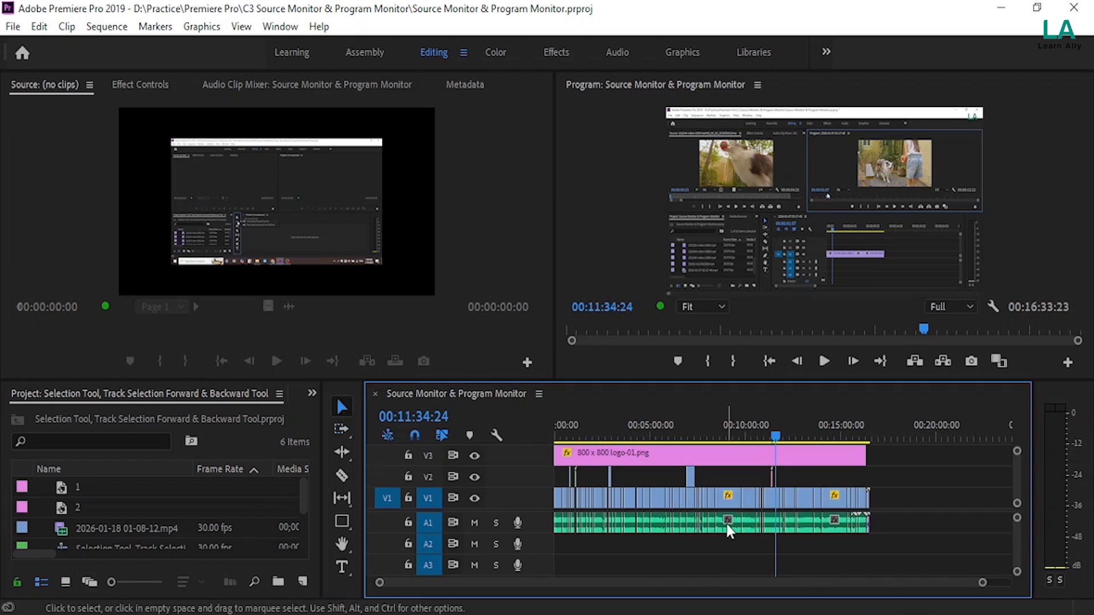
pyautogui.click(727, 523)
pyautogui.moveTo(727, 533); pyautogui.dragTo(728, 554)
pyautogui.moveTo(809, 527); pyautogui.dragTo(805, 566)
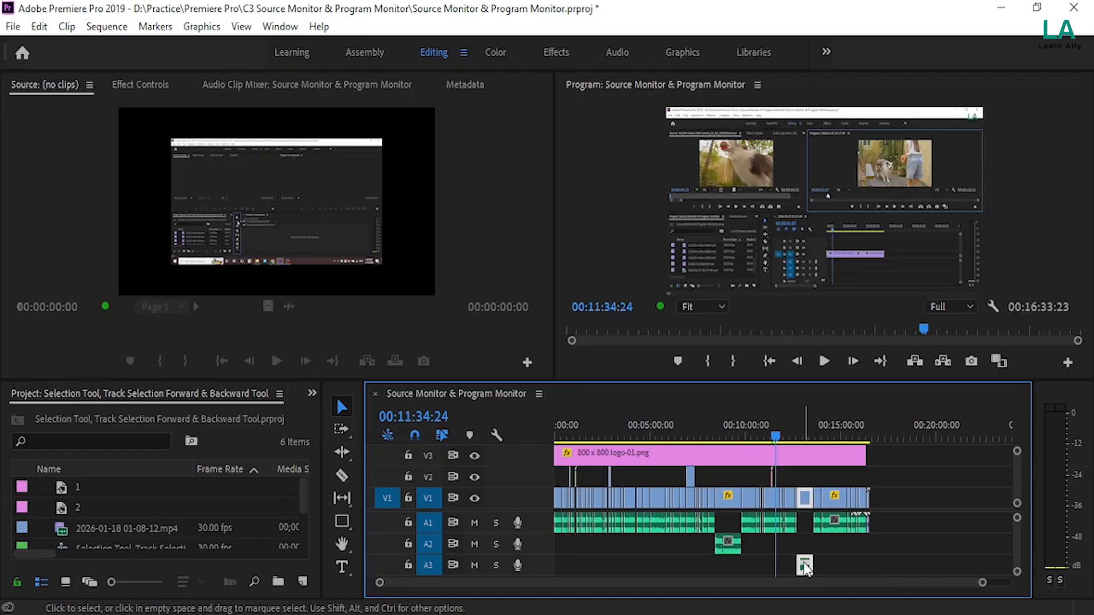
# Step: With Track Select Forward, shift the clips on all tracks from about 00:05:50:00 onward about 8 minutes later, and undo the clip moves
pyautogui.click(338, 433)
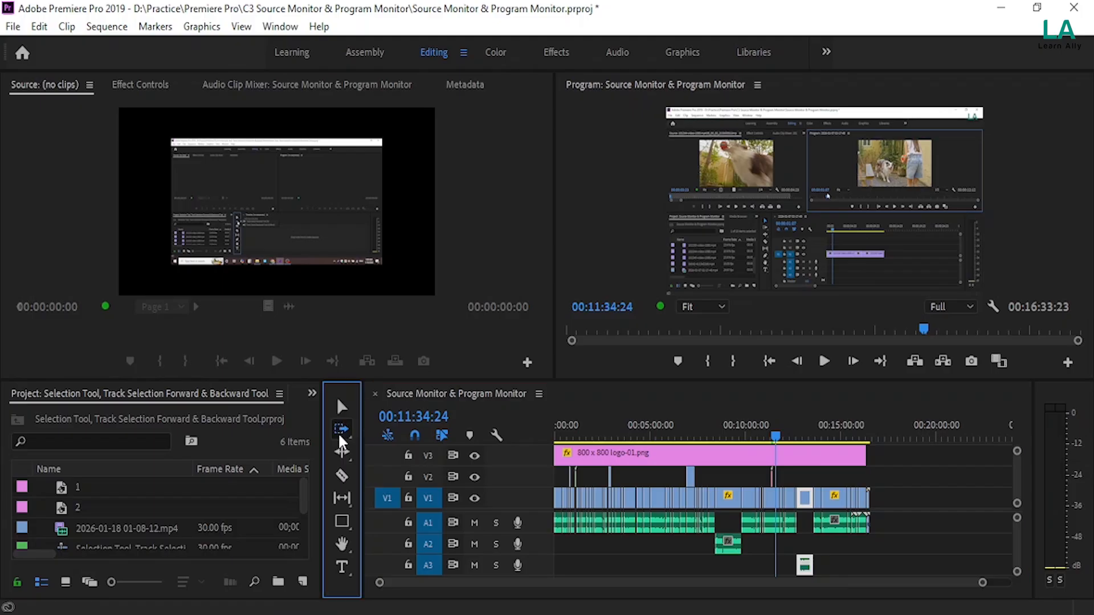
pyautogui.click(655, 500)
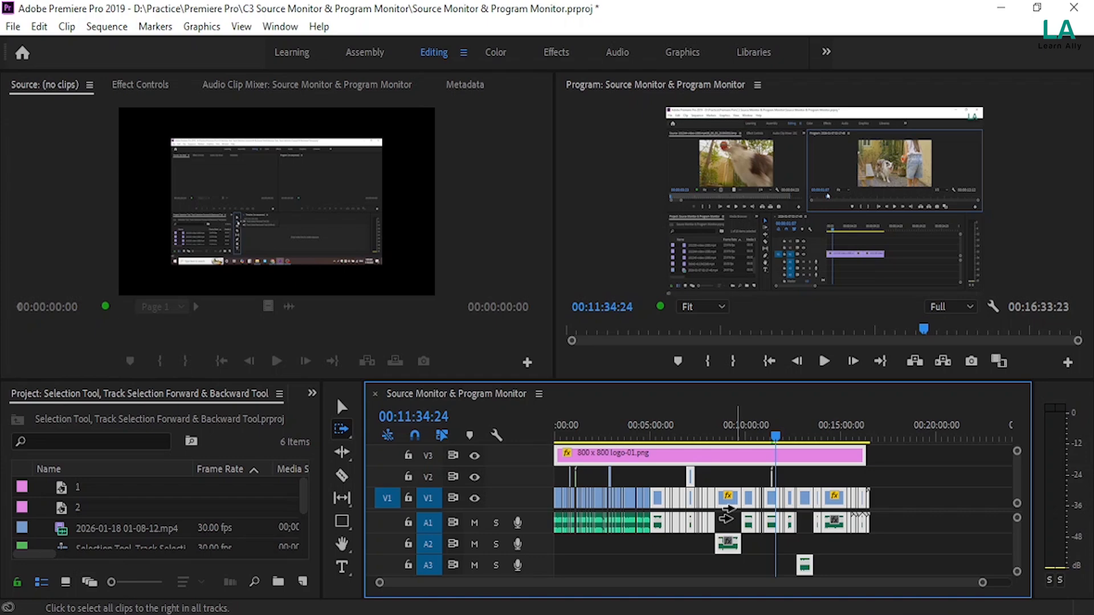
pyautogui.moveTo(658, 506); pyautogui.dragTo(809, 509)
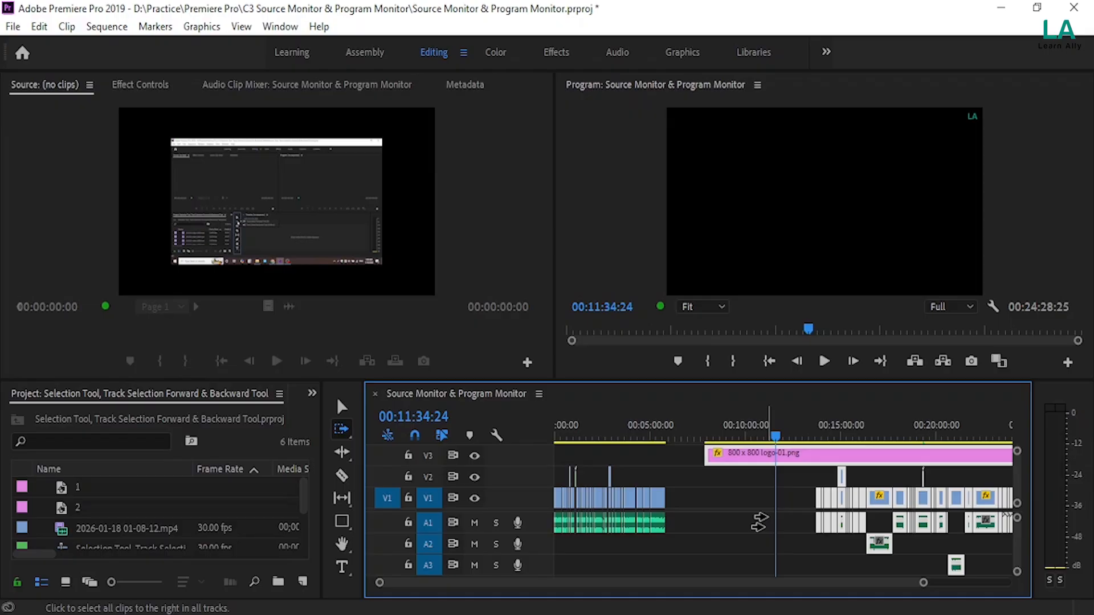
pyautogui.hotkey('ctrl', 'z')
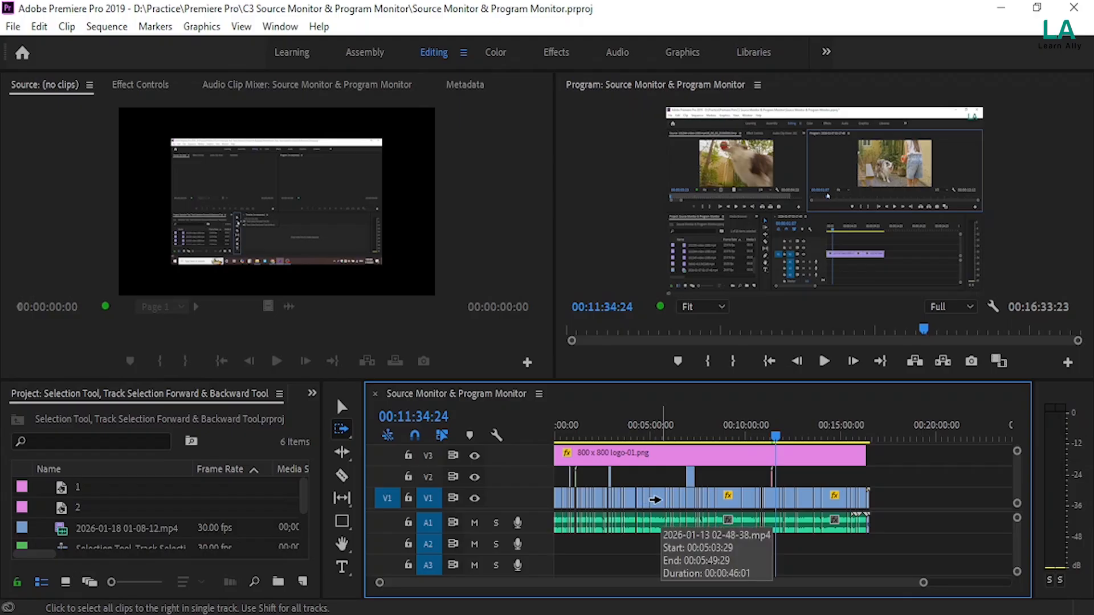
# Step: Using single-track forward selection, shift only the V1 clips from about 00:05:04:00 onward and their A1 audio about 8:45 minutes later, and save
pyautogui.click(654, 499)
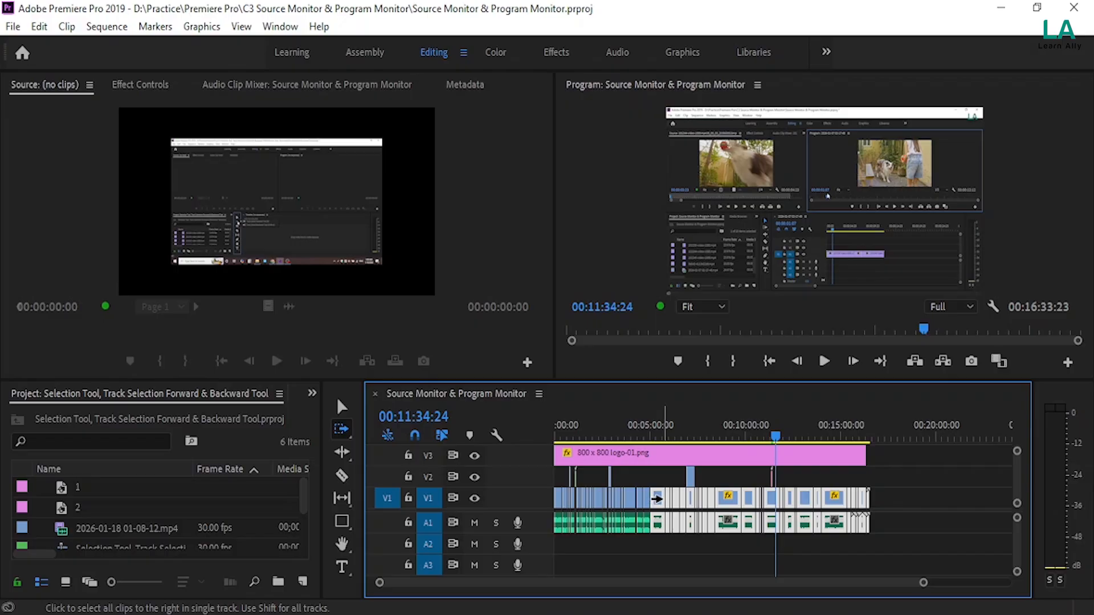
pyautogui.moveTo(657, 499); pyautogui.dragTo(820, 501)
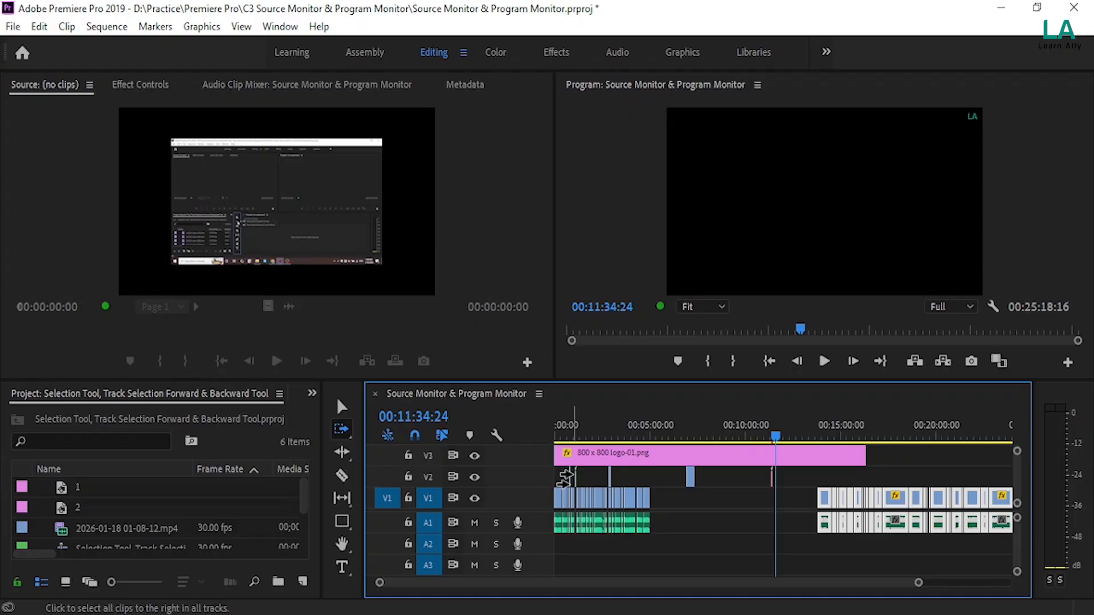
pyautogui.hotkey('ctrl', 's')
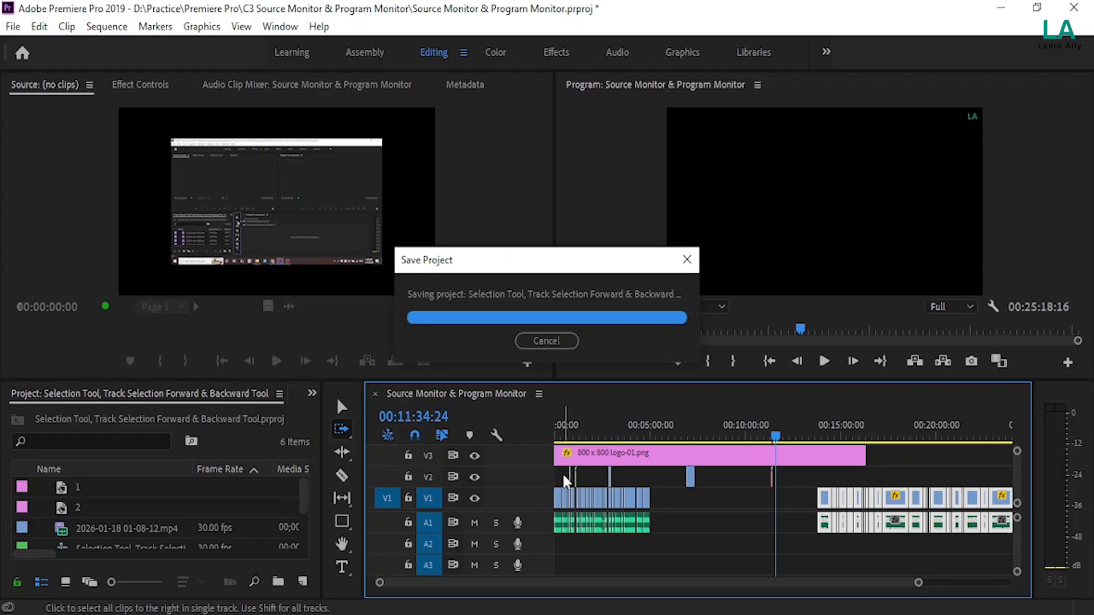
# Step: Select all V2 clips with single-track forward selection, shift them about 14 minutes later, and undo both track shifts
pyautogui.click(557, 475)
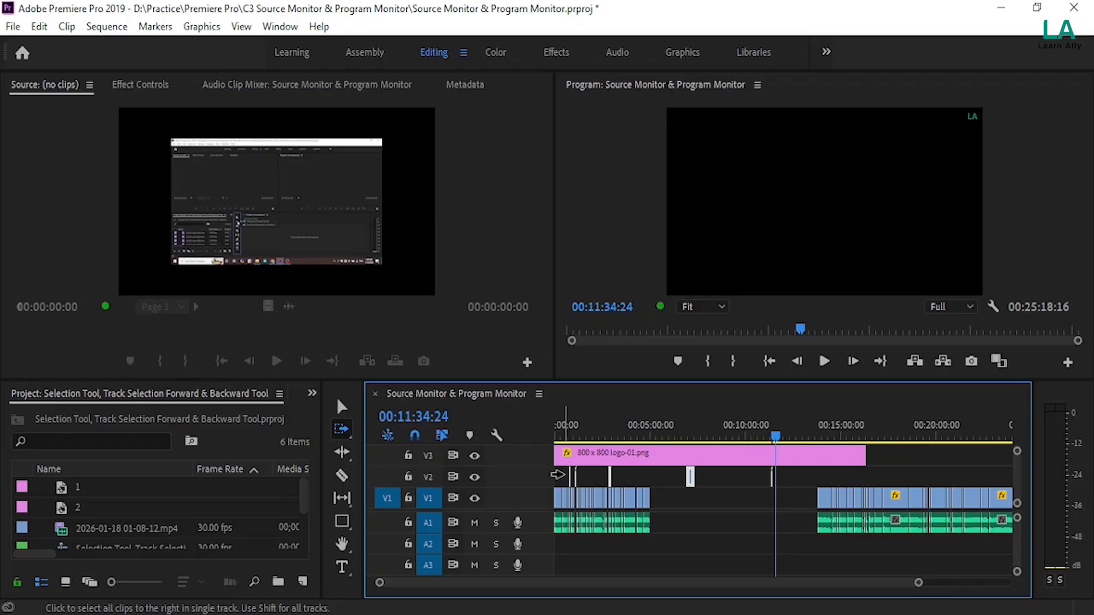
pyautogui.moveTo(557, 474); pyautogui.dragTo(842, 473)
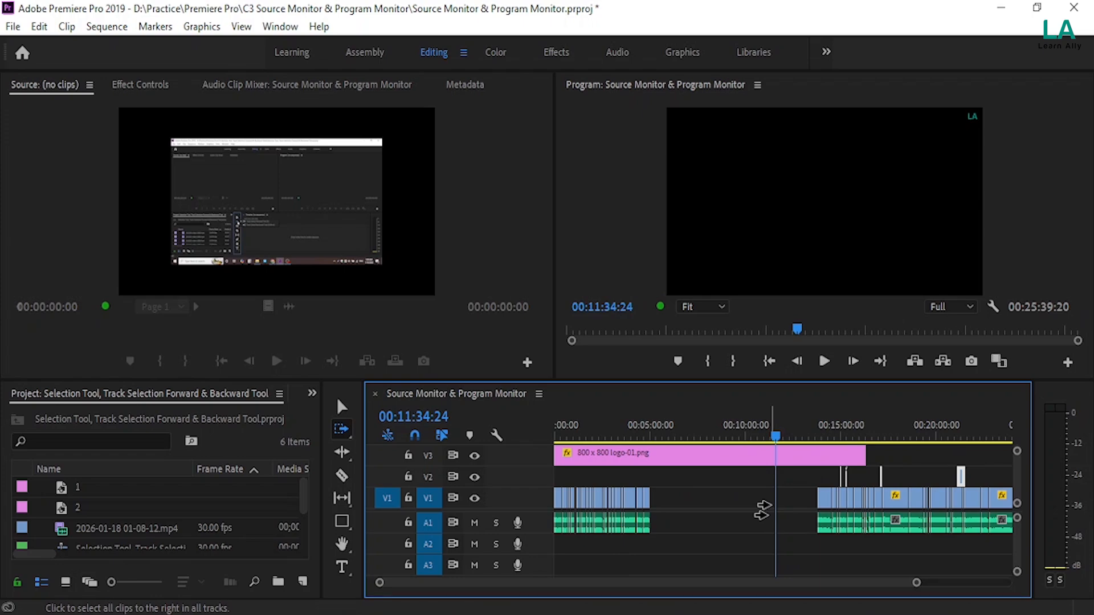
pyautogui.hotkey('ctrl', 'z')
pyautogui.hotkey('ctrl', 'z')
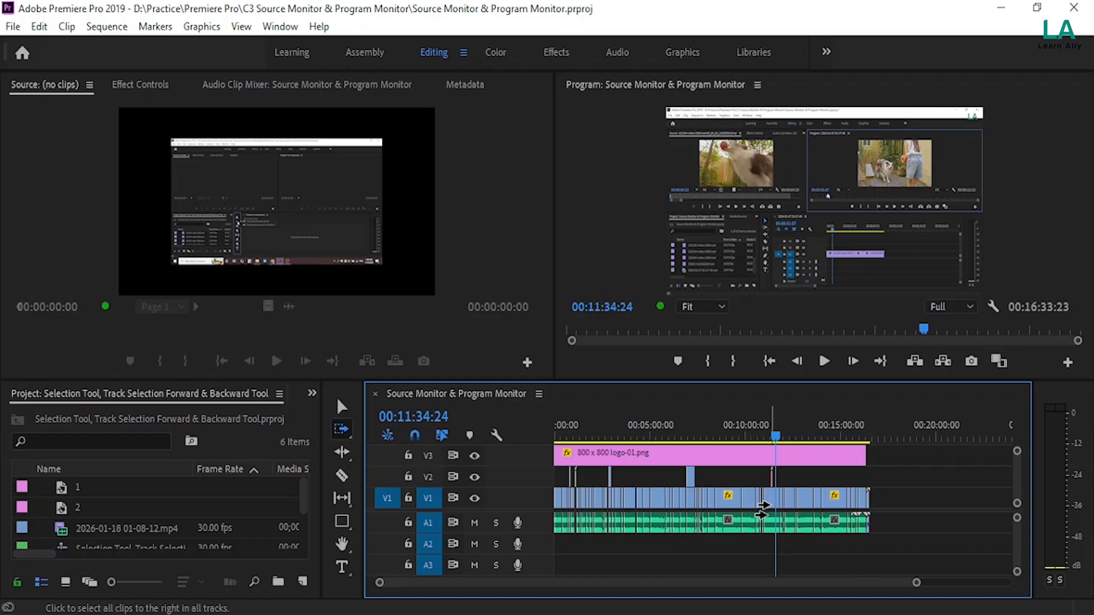
# Step: Select the clips on all tracks from about 00:05:50:00 onward, and shift them about 9:45 minutes later
pyautogui.click(653, 501)
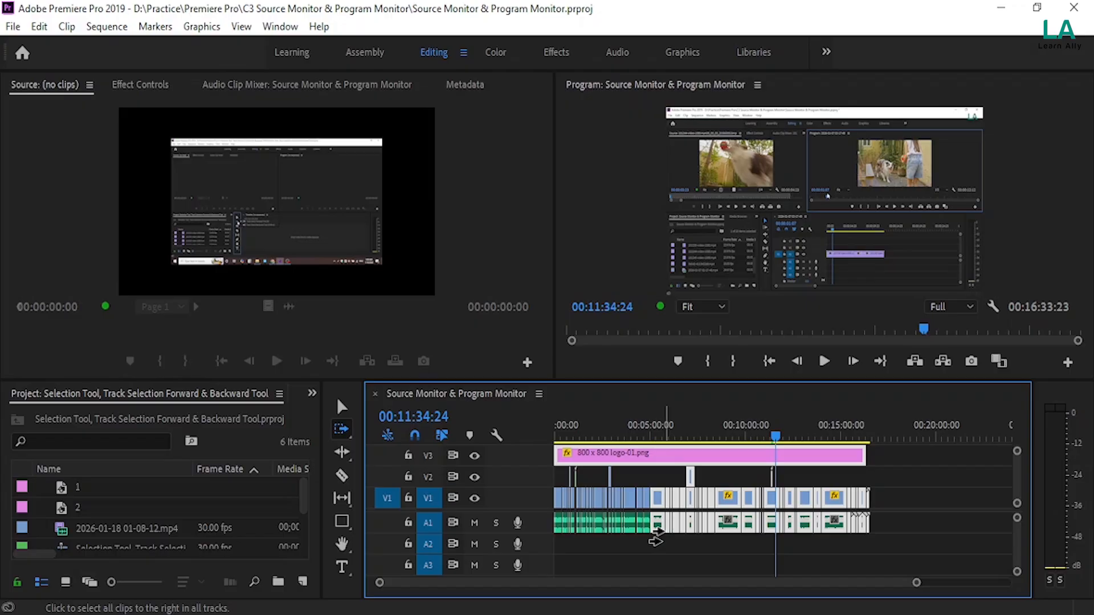
pyautogui.moveTo(659, 501); pyautogui.dragTo(854, 502)
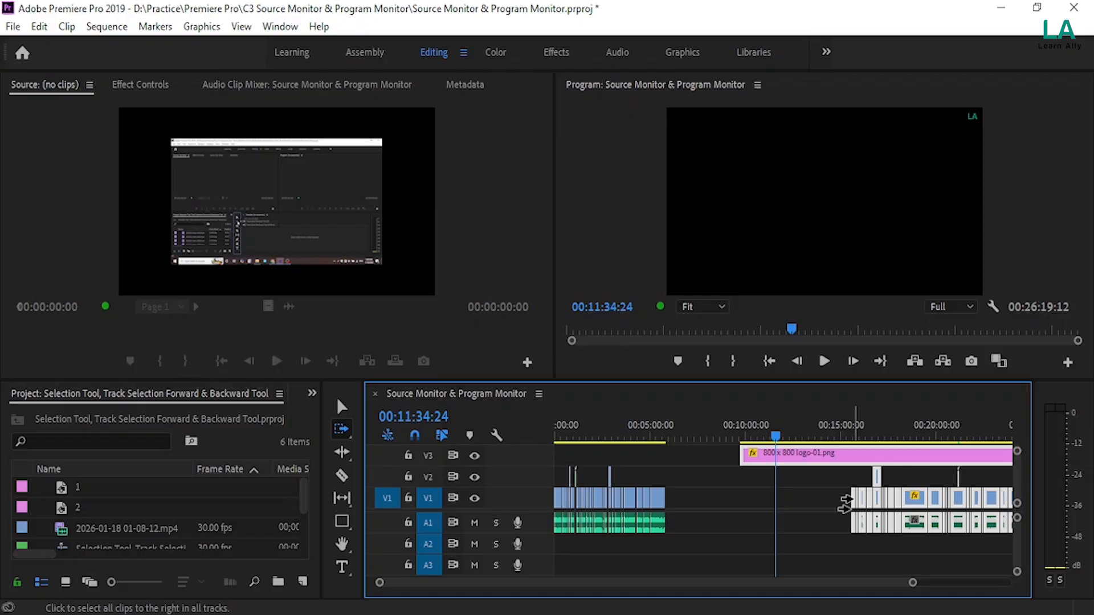
# Step: Switch to the Track Select Backward tool, and select the clips on all tracks from about 00:02:00:00 back to the start
pyautogui.click(343, 432)
pyautogui.click(392, 448)
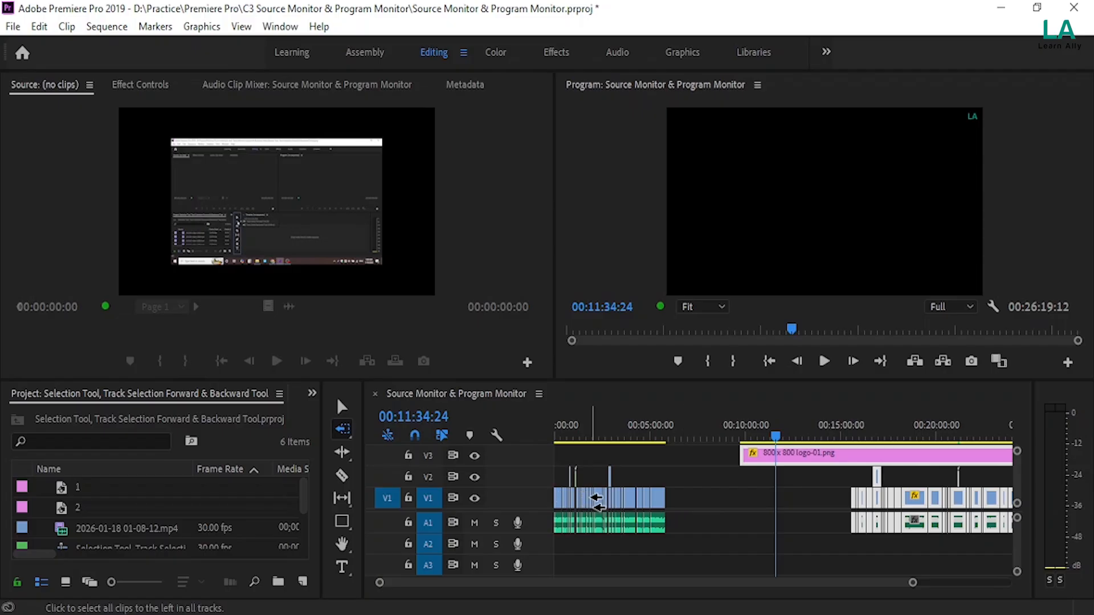
pyautogui.click(595, 499)
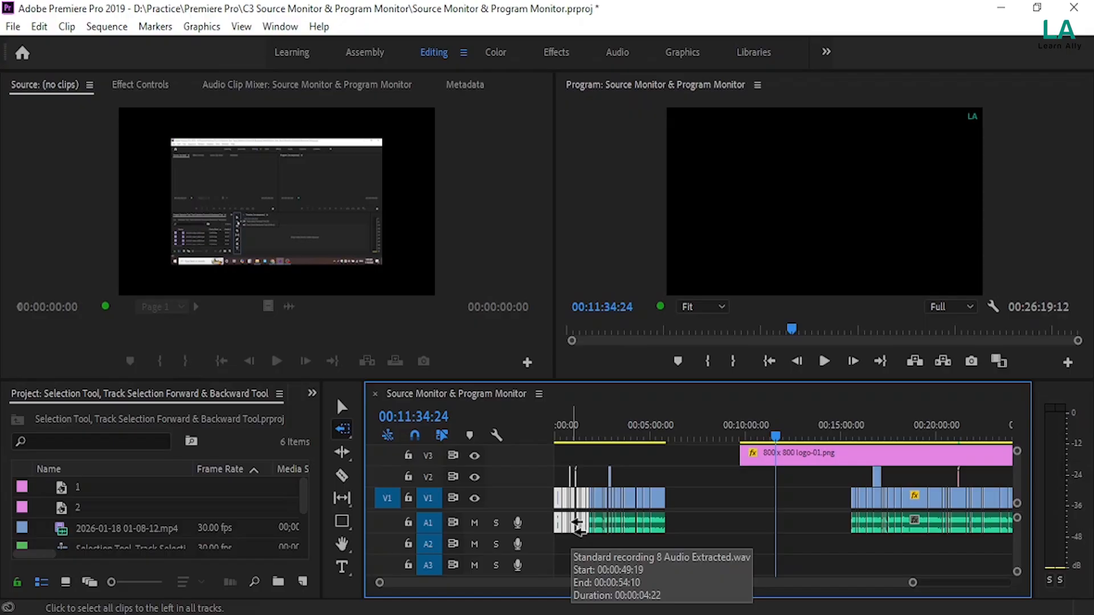
# Step: Undo the last clip shift, and select the clips on all tracks from about 00:05:50:00 back to the sequence start
pyautogui.hotkey('ctrl', 'z')
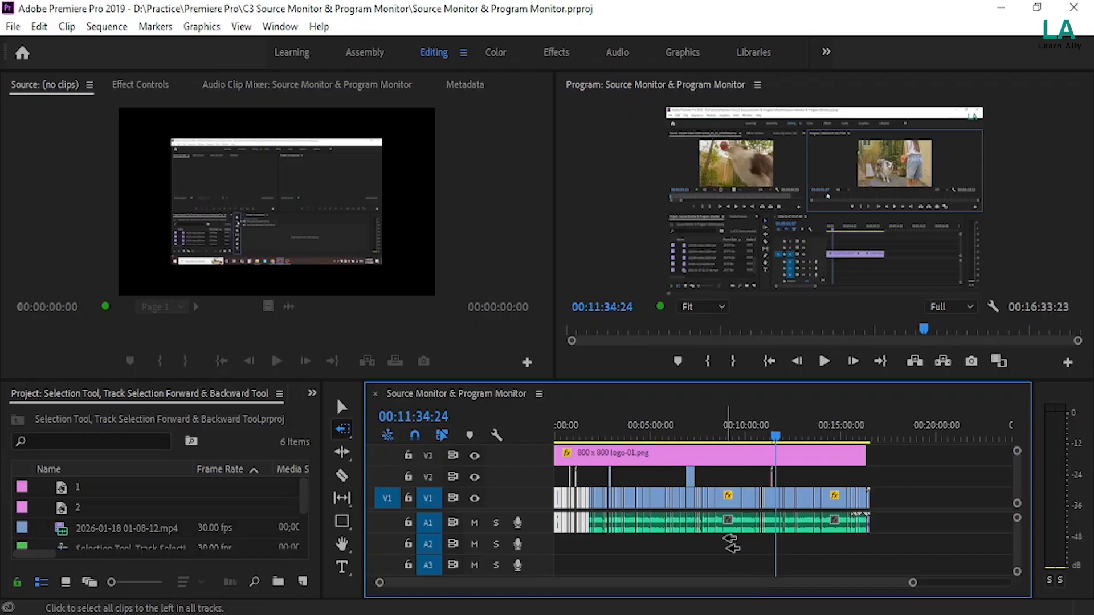
pyautogui.click(660, 498)
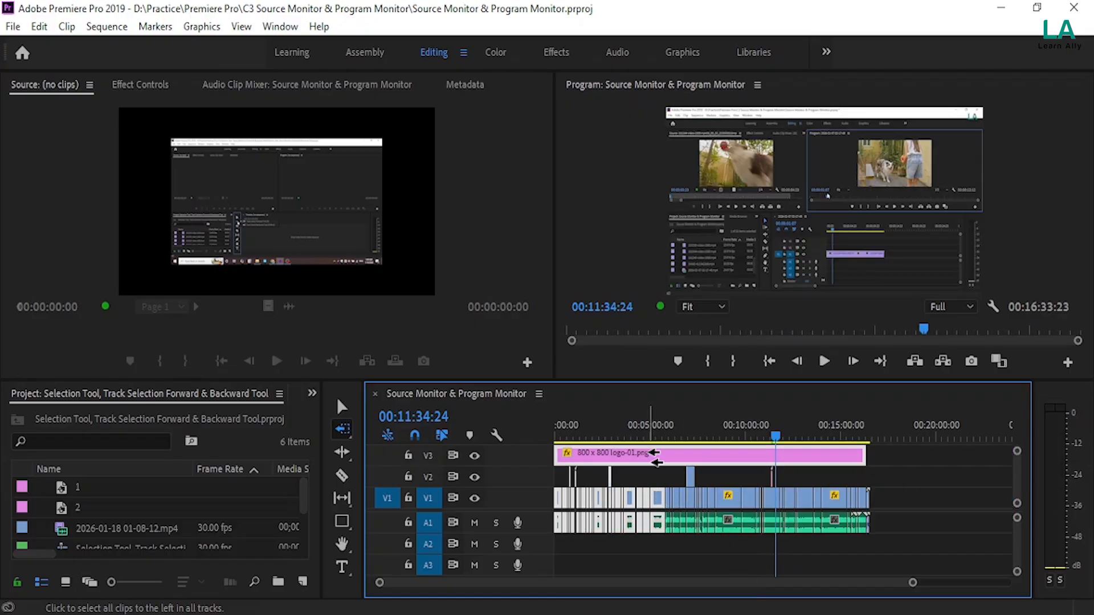